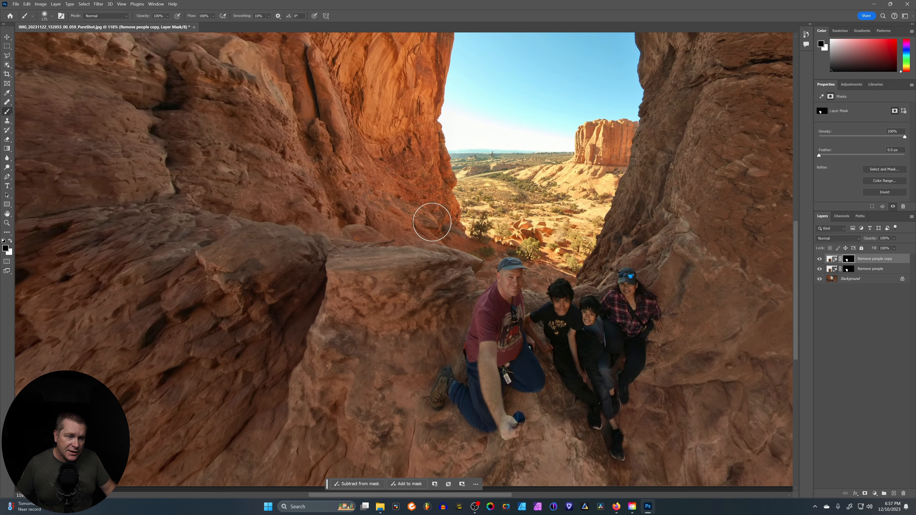
# Step: Touch up the Remove people copy mask over the rocks, and retouch the rock ledge's texture on Layer 1 with the Healing Brush
pyautogui.moveTo(277, 273); pyautogui.dragTo(281, 310)
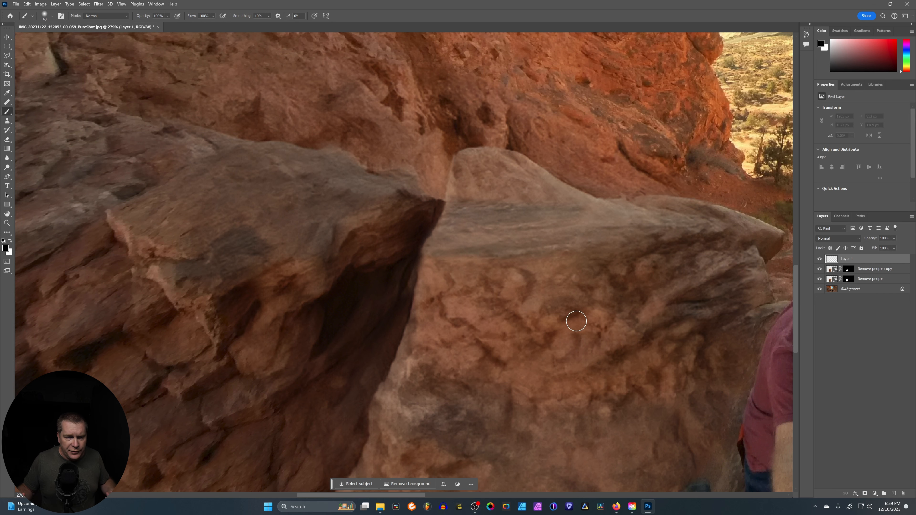
pyautogui.press('j')
pyautogui.moveTo(525, 199)
pyautogui.mouseDown()
pyautogui.moveTo(468, 204)
pyautogui.moveTo(551, 213)
pyautogui.moveTo(509, 202)
pyautogui.moveTo(514, 212)
pyautogui.moveTo(473, 215)
pyautogui.moveTo(538, 214)
pyautogui.moveTo(464, 202)
pyautogui.moveTo(521, 221)
pyautogui.mouseUp()
pyautogui.keyDown('alt'); pyautogui.click(567, 233); pyautogui.keyUp('alt')
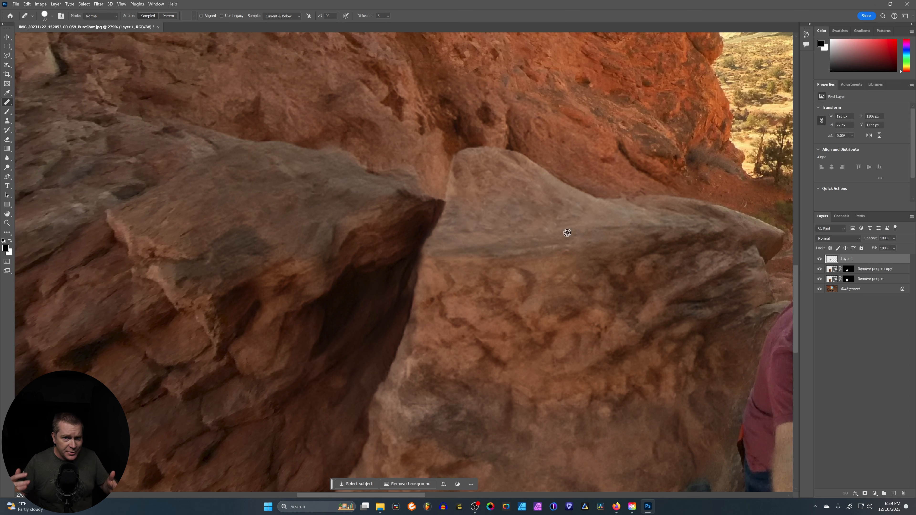
pyautogui.moveTo(555, 307); pyautogui.dragTo(526, 290)
pyautogui.moveTo(547, 366)
pyautogui.mouseDown()
pyautogui.moveTo(466, 334)
pyautogui.moveTo(492, 333)
pyautogui.moveTo(484, 302)
pyautogui.moveTo(564, 367)
pyautogui.moveTo(569, 303)
pyautogui.mouseUp()
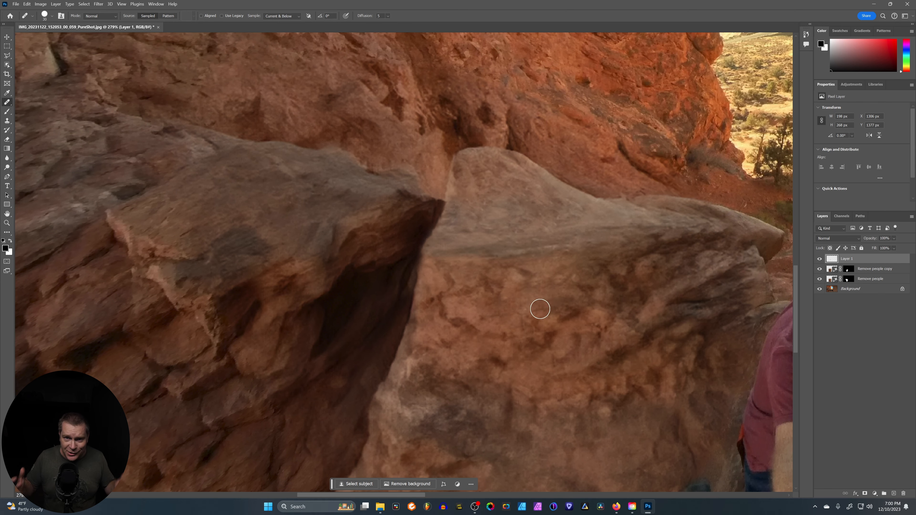
pyautogui.scroll(-3, 574, 278)
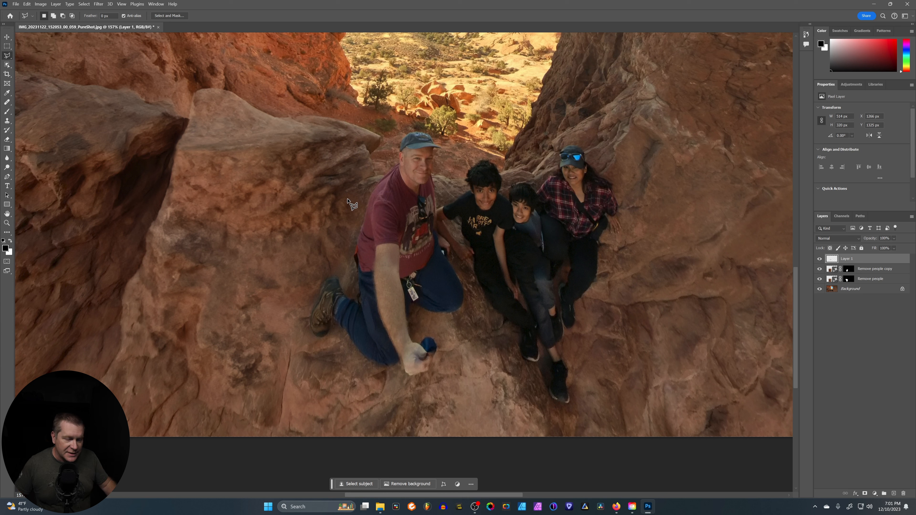
# Step: Outline the man's outstretched arm, shoulder and hand closely with a polygonal selection
pyautogui.click(350, 203)
pyautogui.click(388, 189)
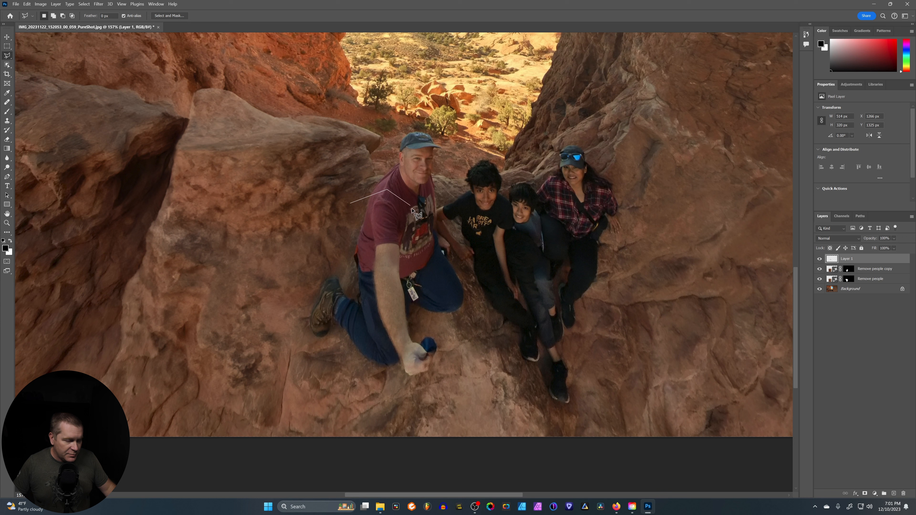
pyautogui.click(406, 226)
pyautogui.click(403, 268)
pyautogui.click(416, 332)
pyautogui.click(433, 331)
pyautogui.click(444, 340)
pyautogui.click(443, 369)
pyautogui.click(423, 385)
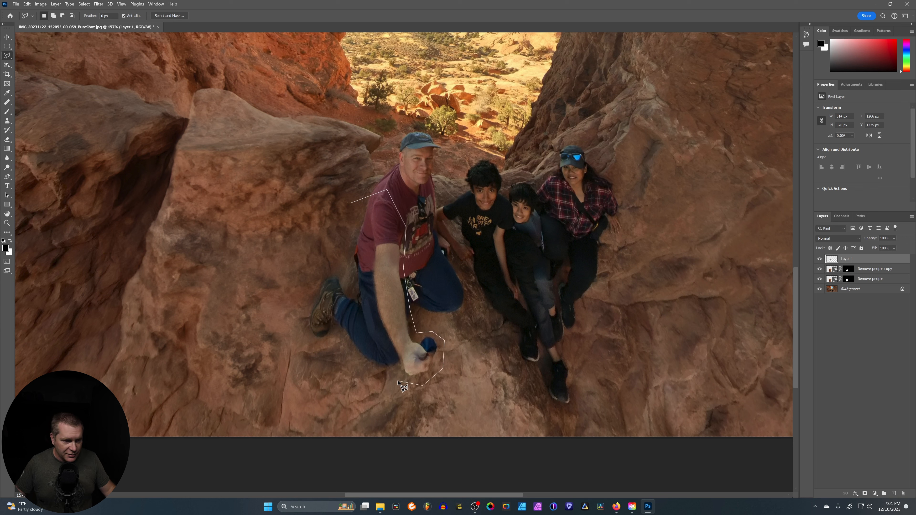
pyautogui.click(398, 382)
pyautogui.click(377, 319)
pyautogui.click(369, 275)
pyautogui.click(371, 240)
pyautogui.click(351, 203)
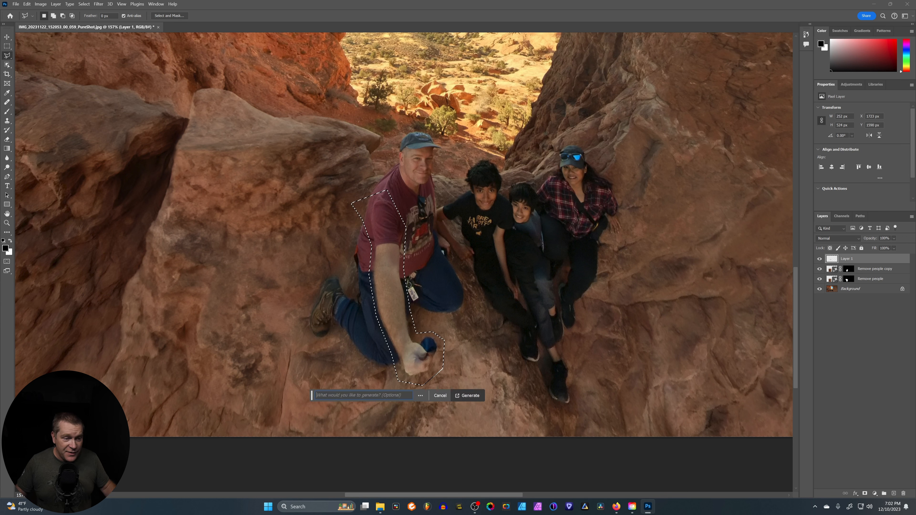
# Step: Run Generative Fill on the tight arm selection with the prompt "Remove selfie arm"
pyautogui.write('Remo')
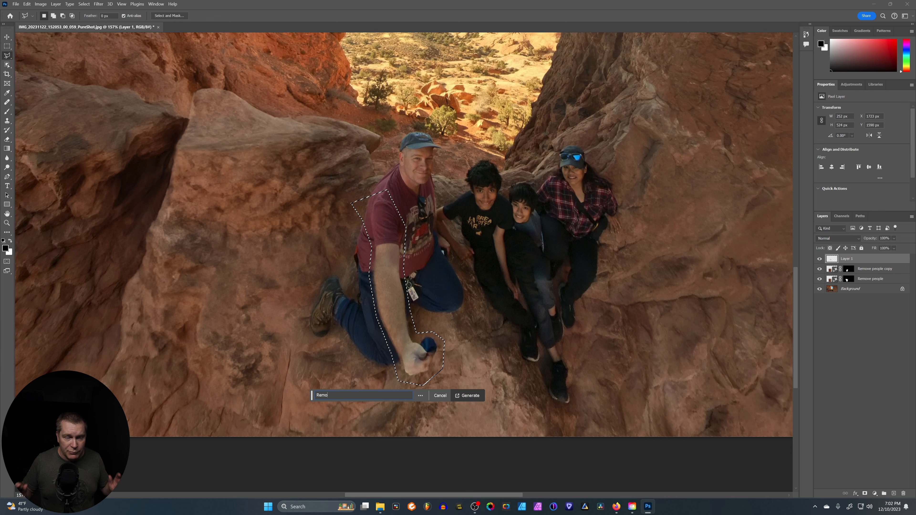
pyautogui.write('ve selfie arm')
pyautogui.click(473, 394)
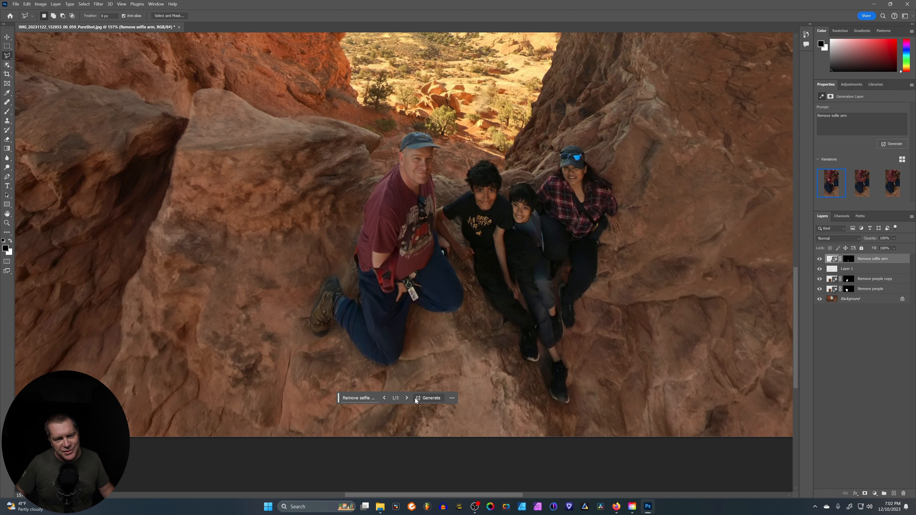
# Step: Review the second and third variations of the generated arm removal, and delete the Remove selfie arm layer
pyautogui.click(406, 398)
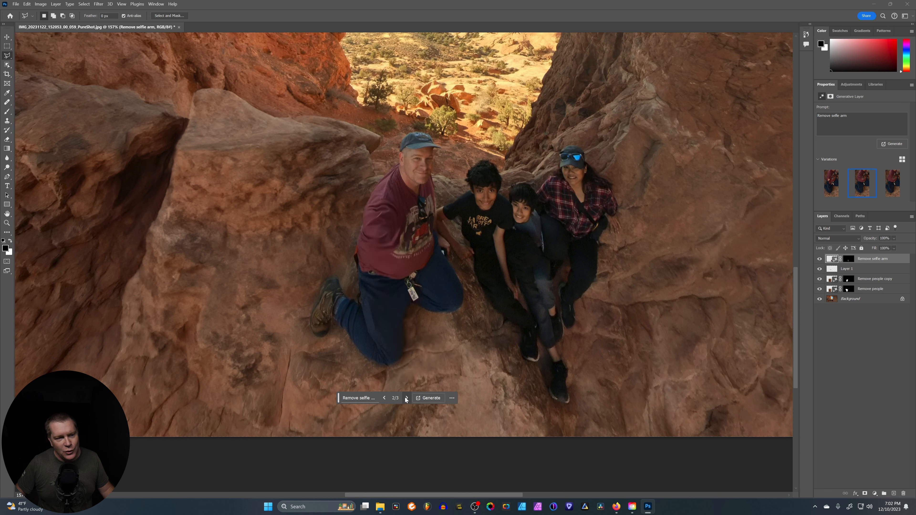
pyautogui.click(406, 398)
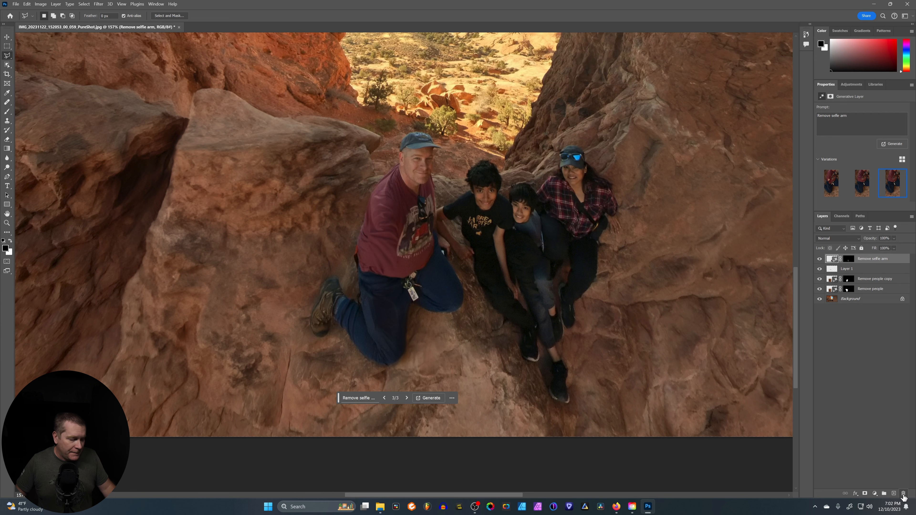
pyautogui.click(903, 493)
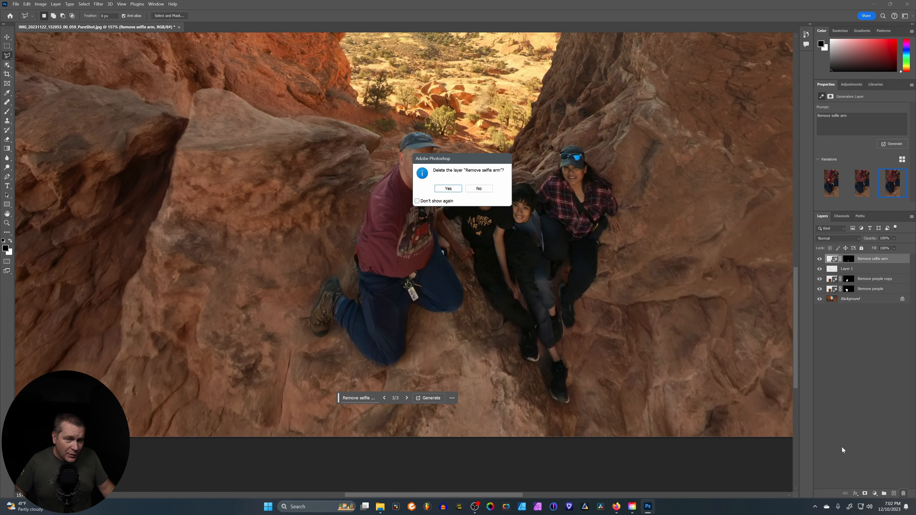
pyautogui.click(447, 190)
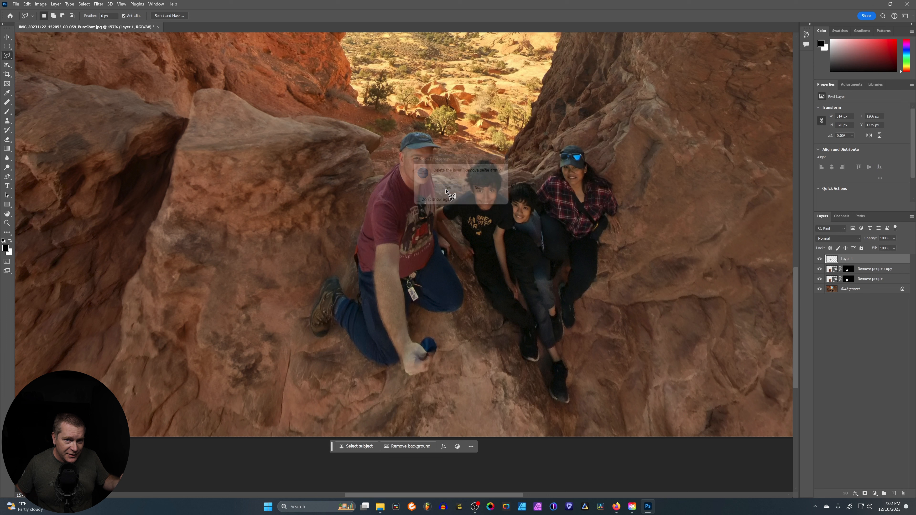
# Step: Draw a looser polygonal selection around the man's arm that includes part of his torso, legs and the surrounding rock
pyautogui.click(340, 210)
pyautogui.click(386, 181)
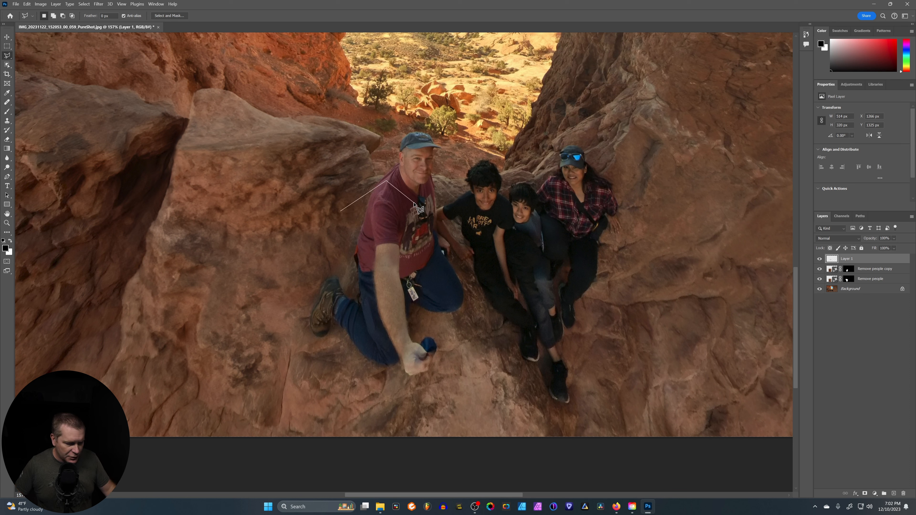
pyautogui.click(414, 204)
pyautogui.click(432, 275)
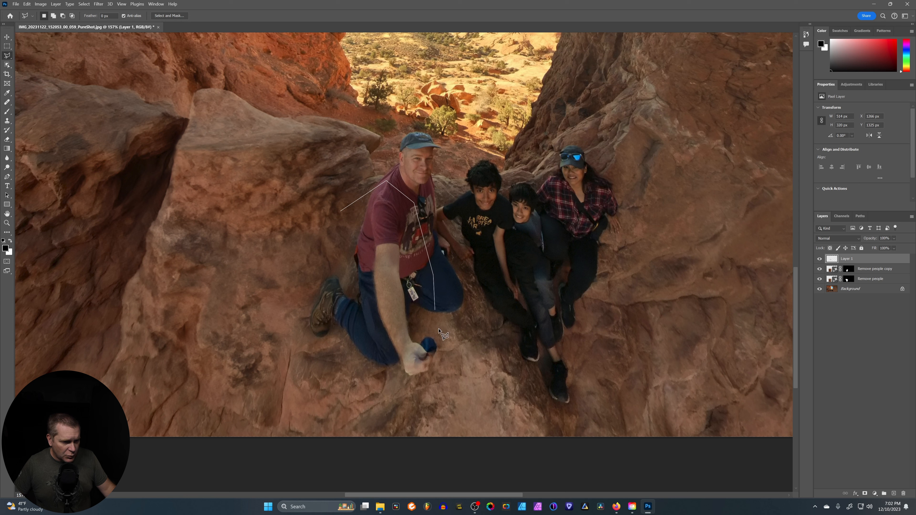
pyautogui.click(477, 358)
pyautogui.click(447, 407)
pyautogui.click(385, 407)
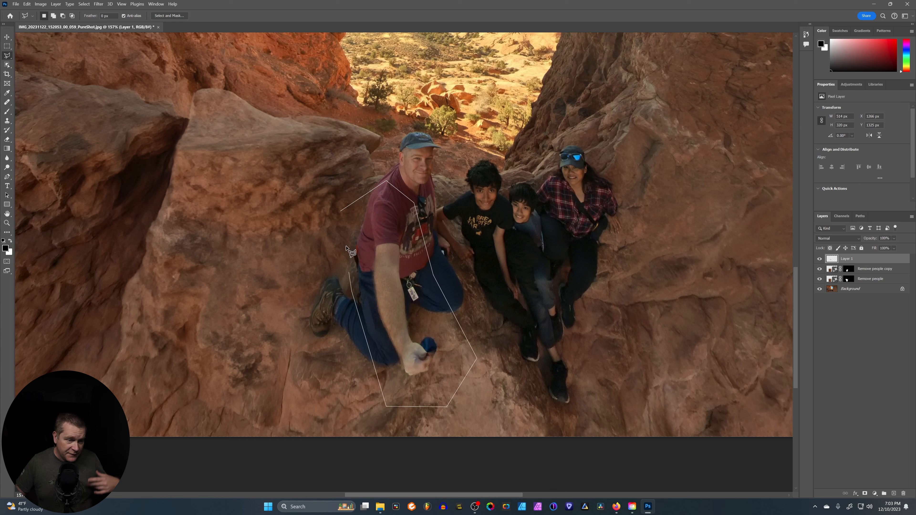
pyautogui.click(340, 213)
# Step: Run Generative Fill on the looser selection with the prompt "Remove selfie arm" and choose the third variation
pyautogui.click(357, 417)
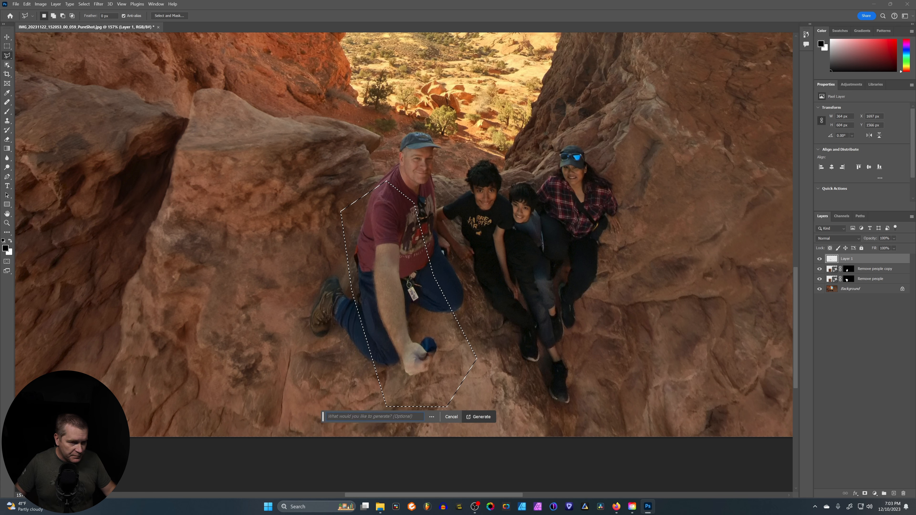
pyautogui.write('Remove selfie arm')
pyautogui.click(482, 417)
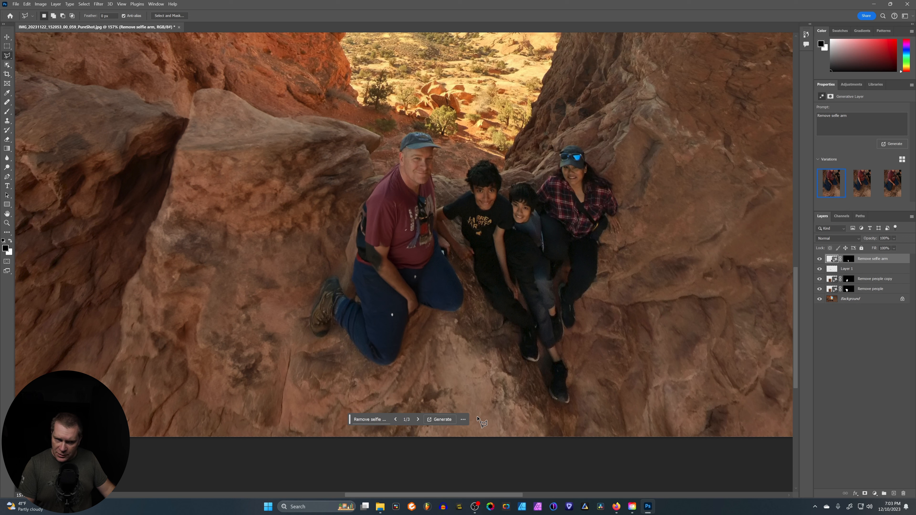
pyautogui.click(418, 419)
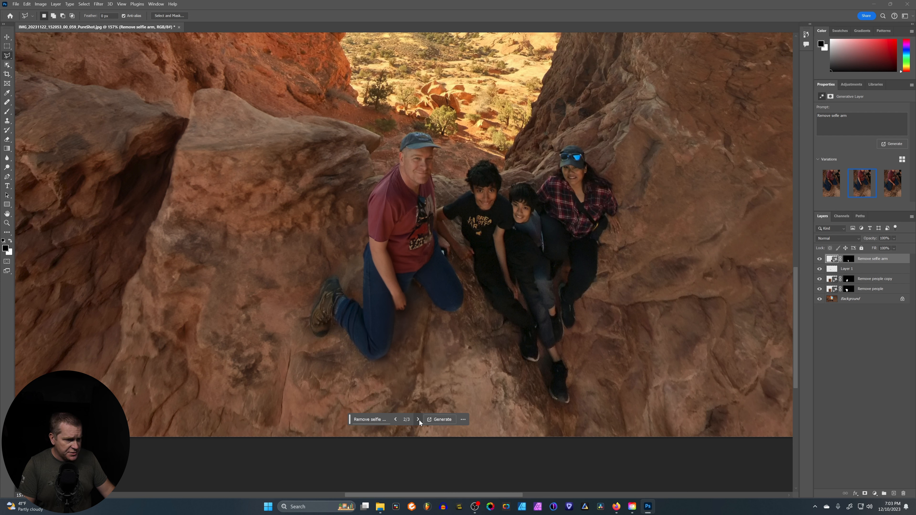
pyautogui.click(419, 419)
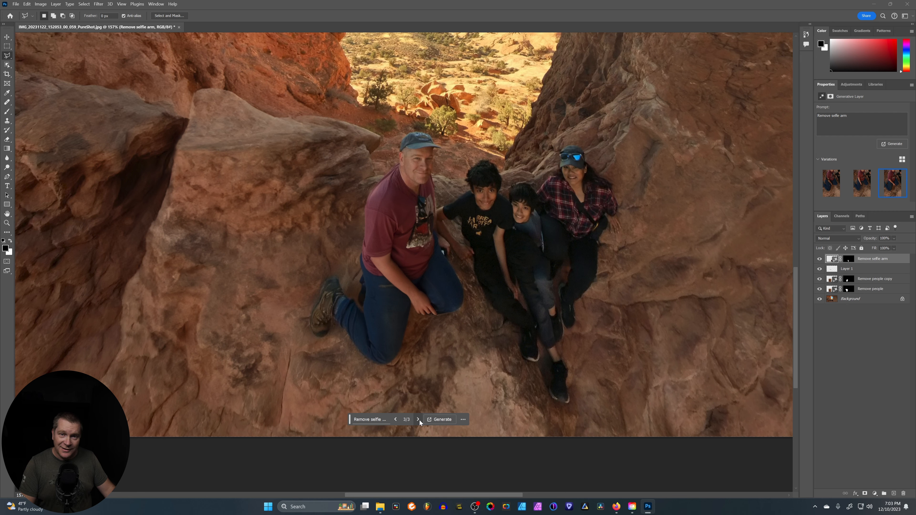
# Step: Inspect the generated arm and hand up close, comparing the picture with the Remove selfie arm layer hidden and shown
pyautogui.scroll(5, 346, 318)
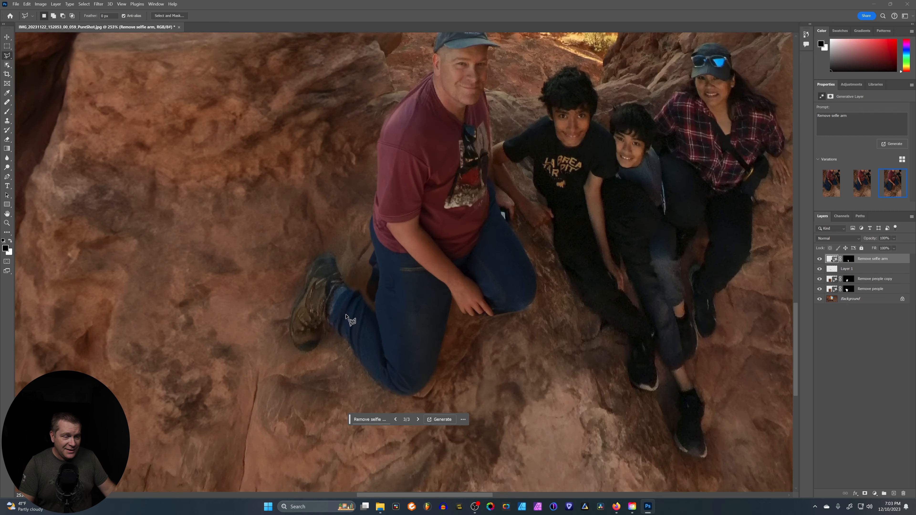
pyautogui.scroll(5, 346, 318)
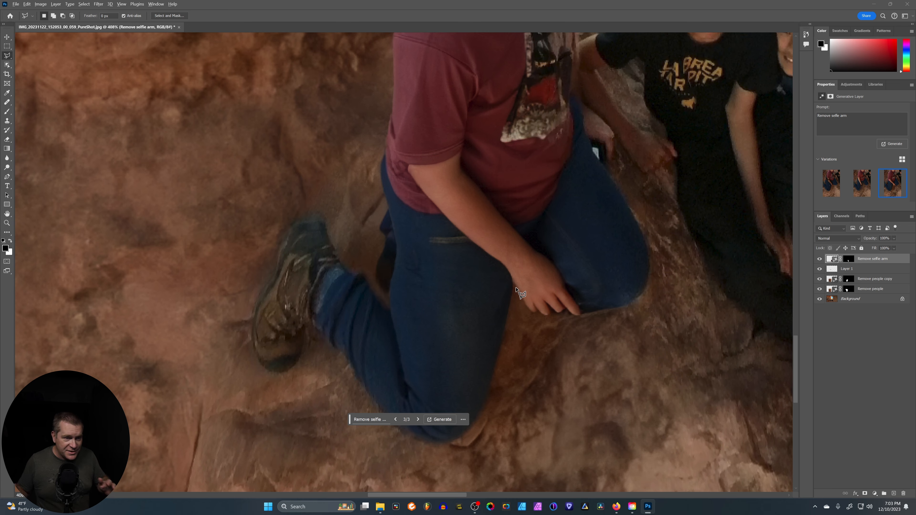
pyautogui.scroll(-2, 517, 289)
pyautogui.scroll(-1, 516, 288)
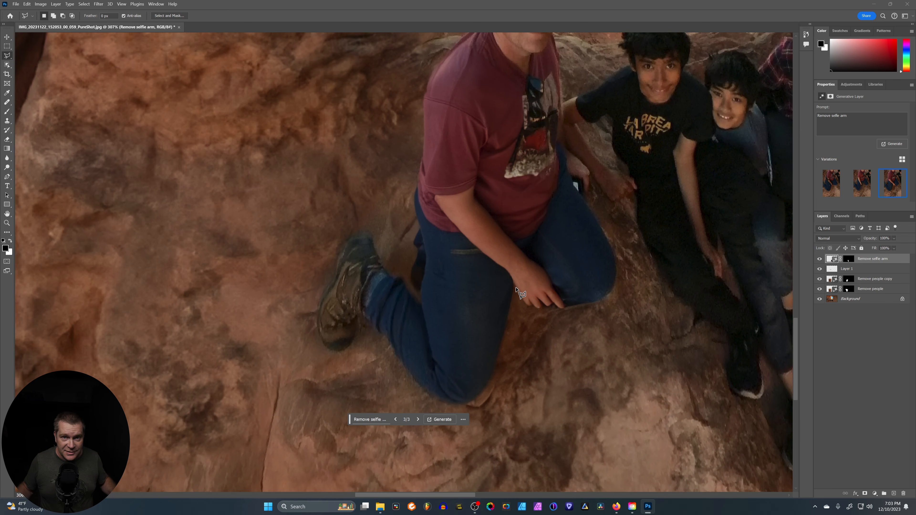
pyautogui.click(820, 259)
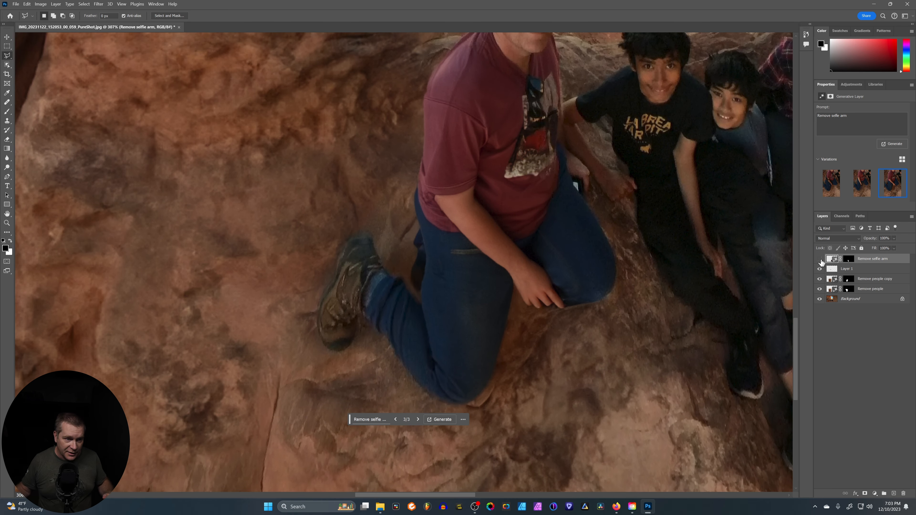
pyautogui.click(820, 259)
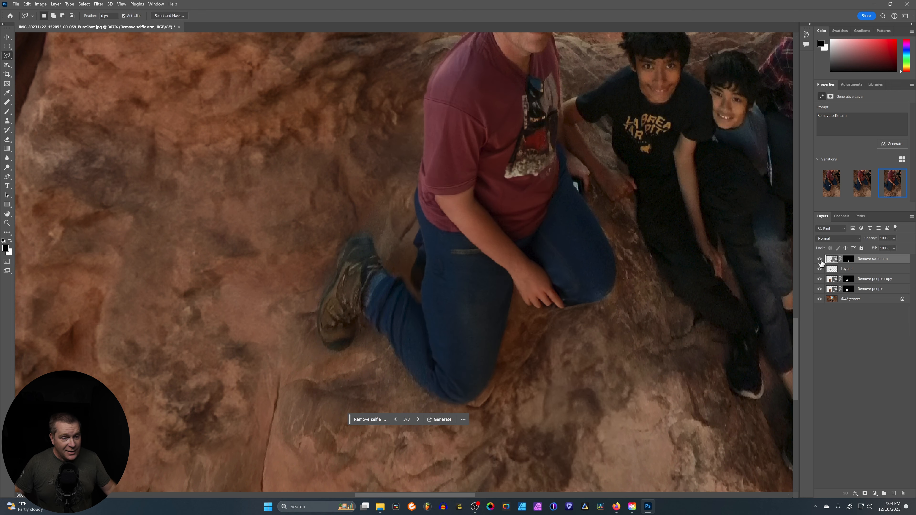
pyautogui.click(820, 259)
pyautogui.click(820, 259)
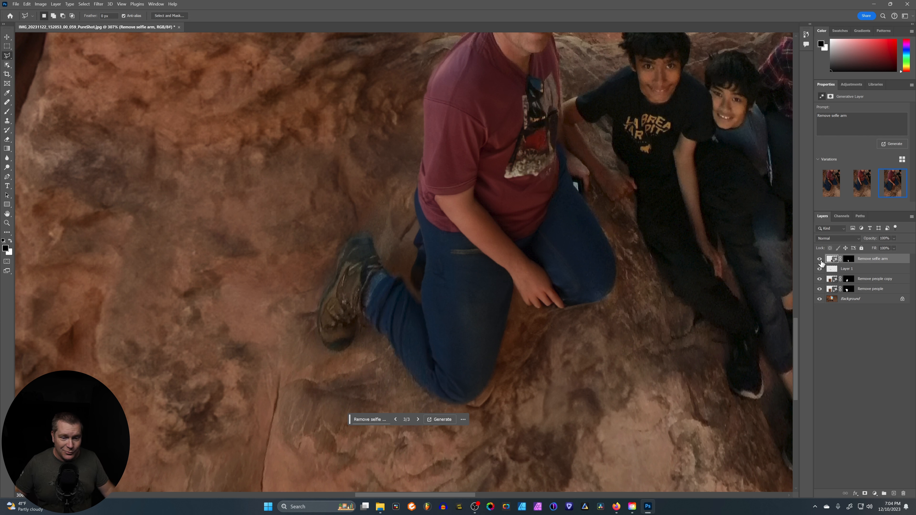
# Step: Add a new layer on top and erase the dark leftover patch behind the man's thigh with the Remove Tool
pyautogui.hotkey('ctrl', 'shift', 'alt', 'n')
pyautogui.click(8, 103)
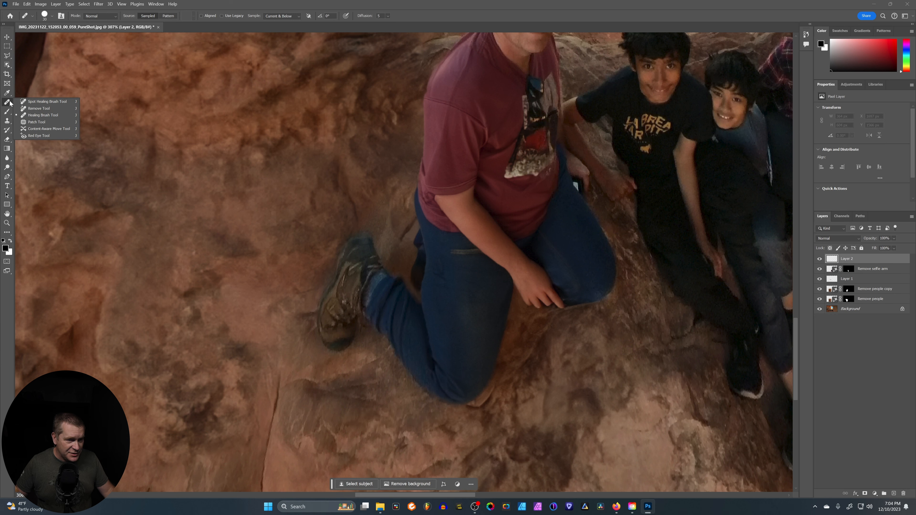
pyautogui.click(39, 108)
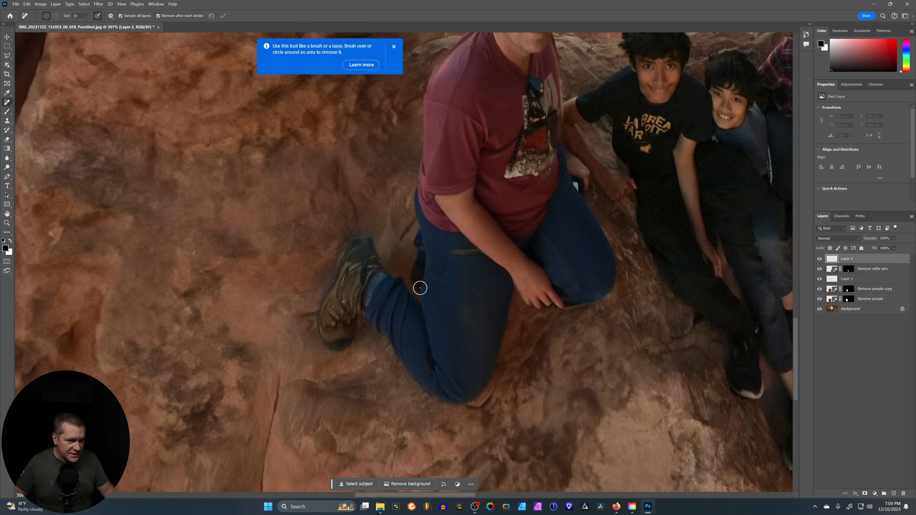
pyautogui.moveTo(420, 288)
pyautogui.mouseDown()
pyautogui.moveTo(414, 221)
pyautogui.moveTo(417, 280)
pyautogui.moveTo(420, 233)
pyautogui.mouseUp()
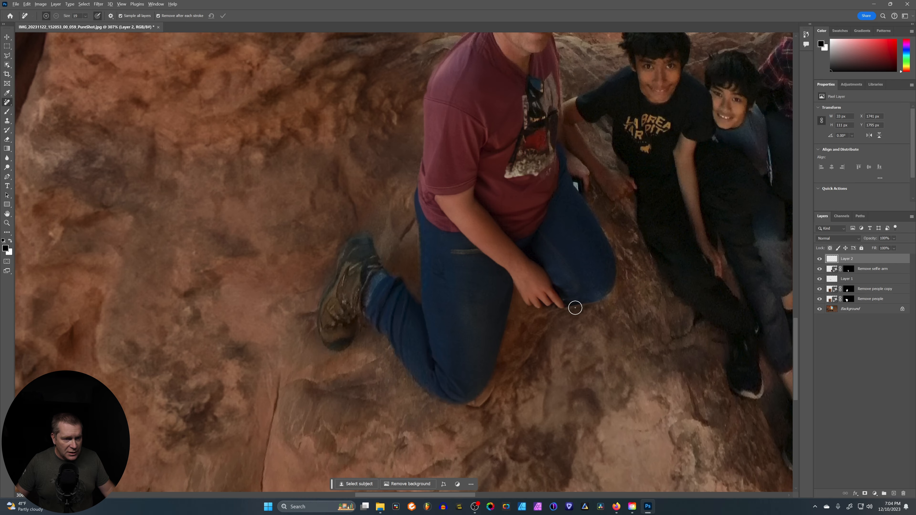
# Step: Draw a polygonal selection around the sky in the arch opening, including some surrounding rock and reaching just below the horizon
pyautogui.scroll(-4, 574, 307)
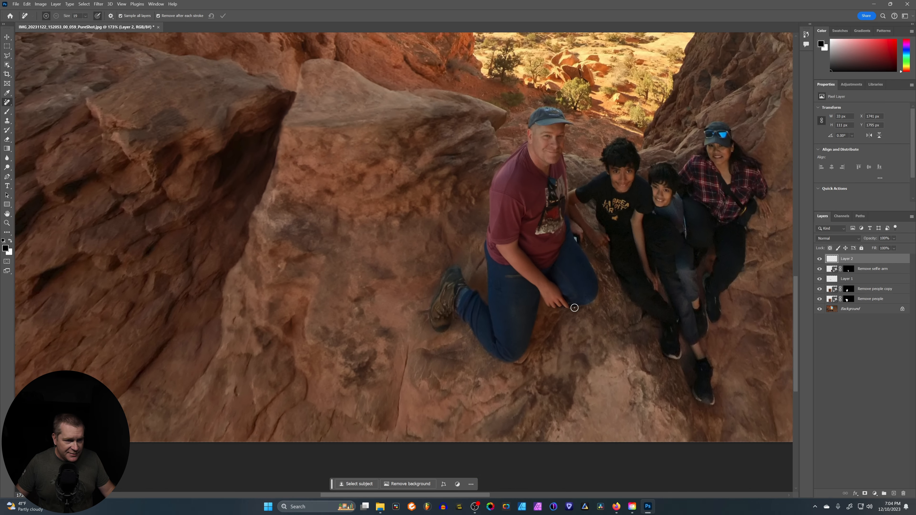
pyautogui.scroll(-3, 575, 307)
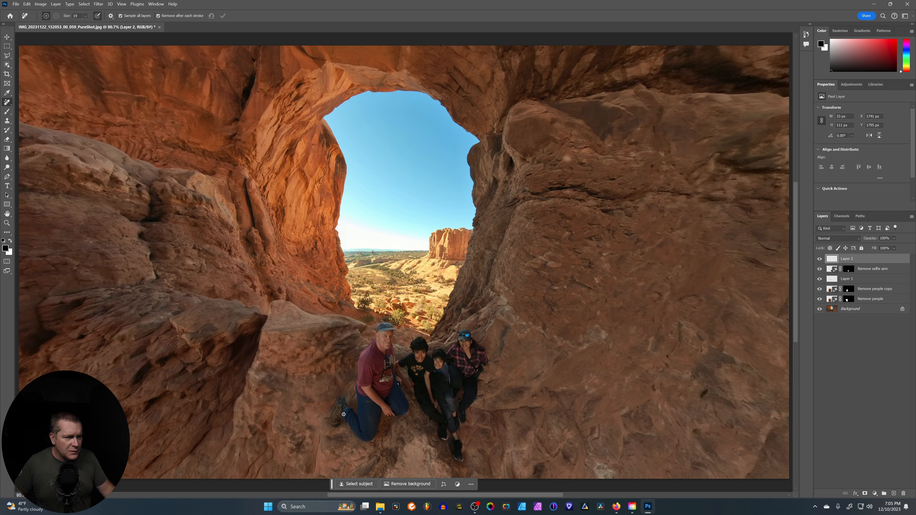
pyautogui.press('l')
pyautogui.click(300, 112)
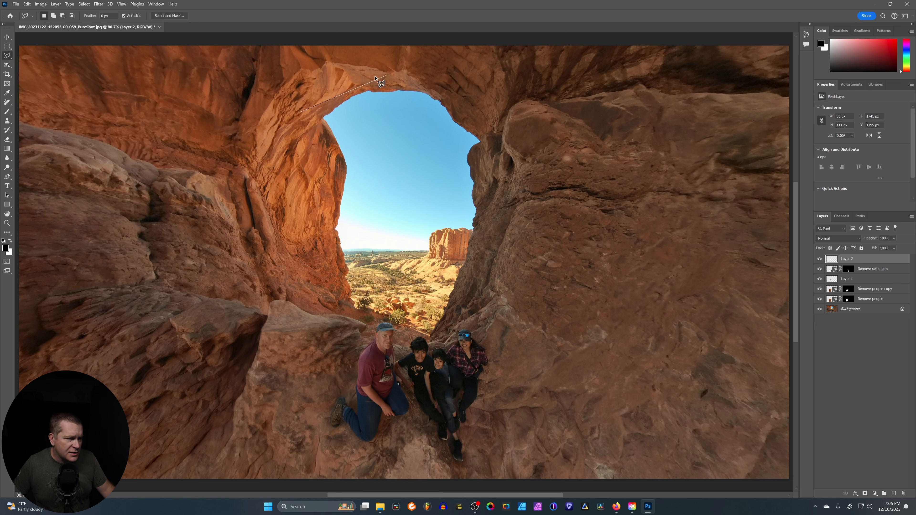
pyautogui.click(377, 75)
pyautogui.click(467, 89)
pyautogui.click(498, 156)
pyautogui.click(491, 259)
pyautogui.click(329, 258)
pyautogui.click(300, 112)
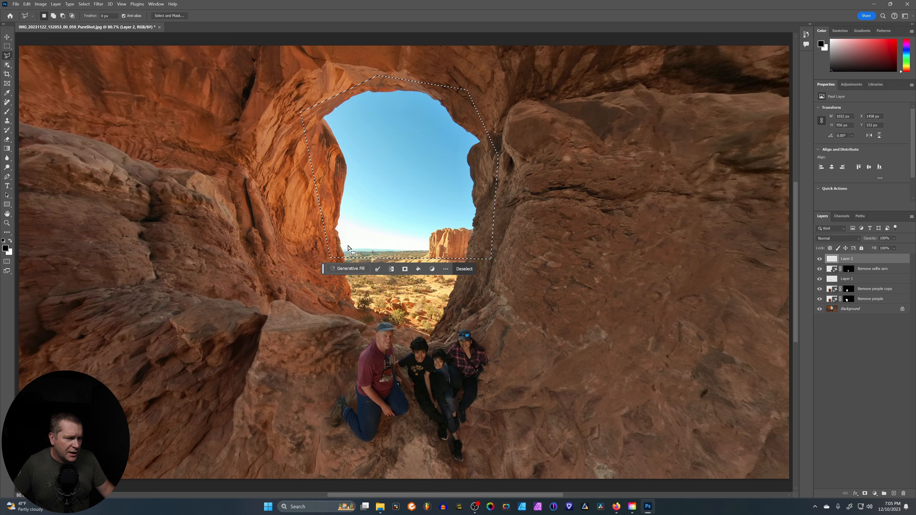
# Step: Run Generative Fill on the sky selection with the prompt "Add clouds" and display the second variation
pyautogui.click(337, 267)
pyautogui.write('Add clouds')
pyautogui.click(470, 268)
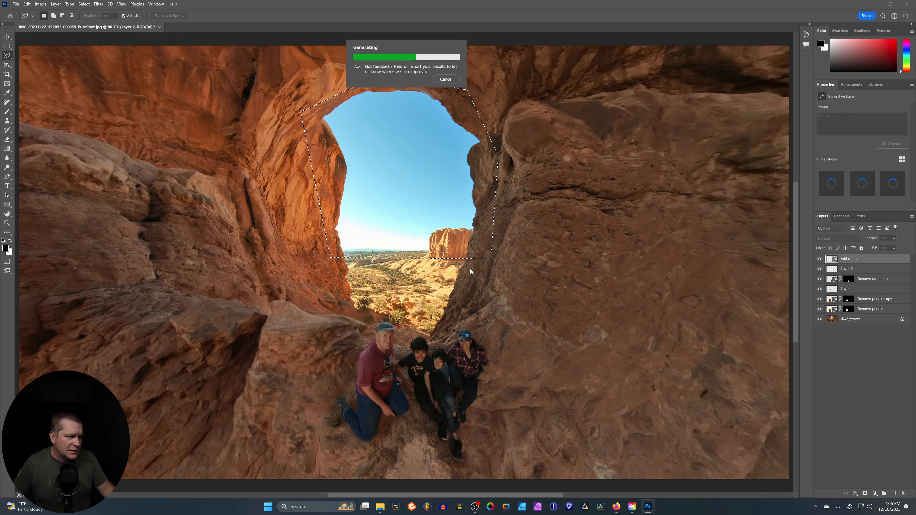
pyautogui.click(408, 272)
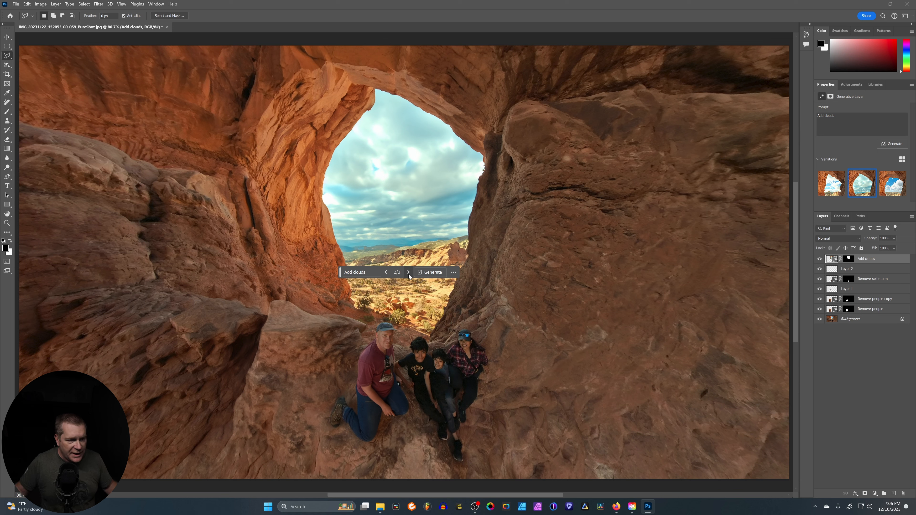
# Step: Display the third cloud variation and delete the Add clouds layer
pyautogui.click(409, 273)
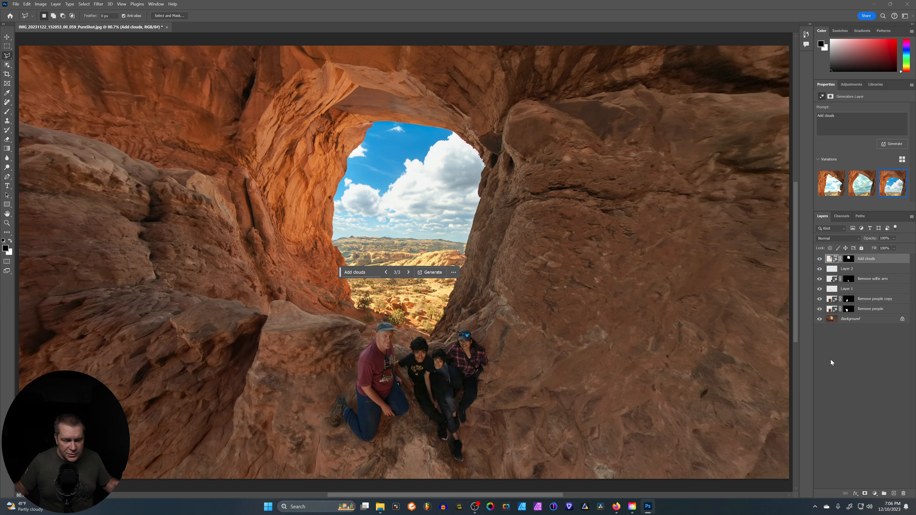
pyautogui.click(903, 493)
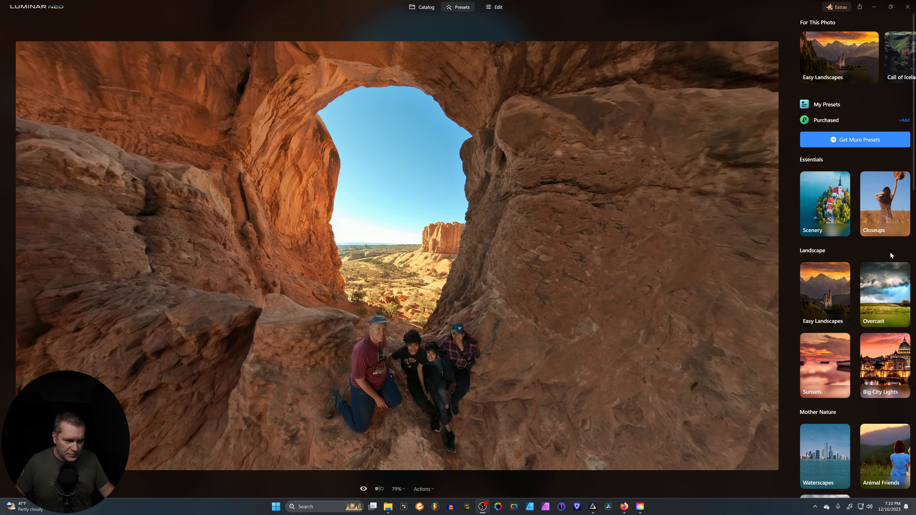
# Step: In Luminar Neo's editing workspace, set the Enhance AI Accent to 41 and try Sky Enhancer, leaving it at 0
pyautogui.click(494, 7)
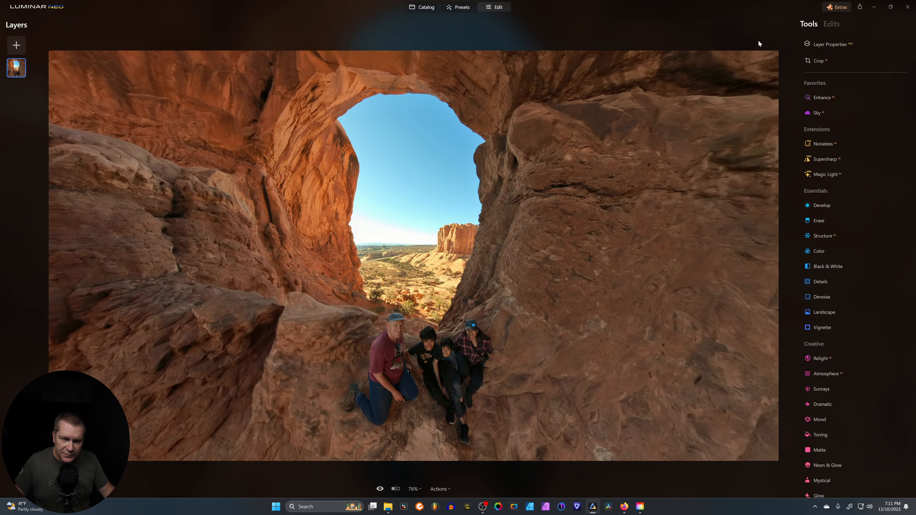
pyautogui.click(824, 98)
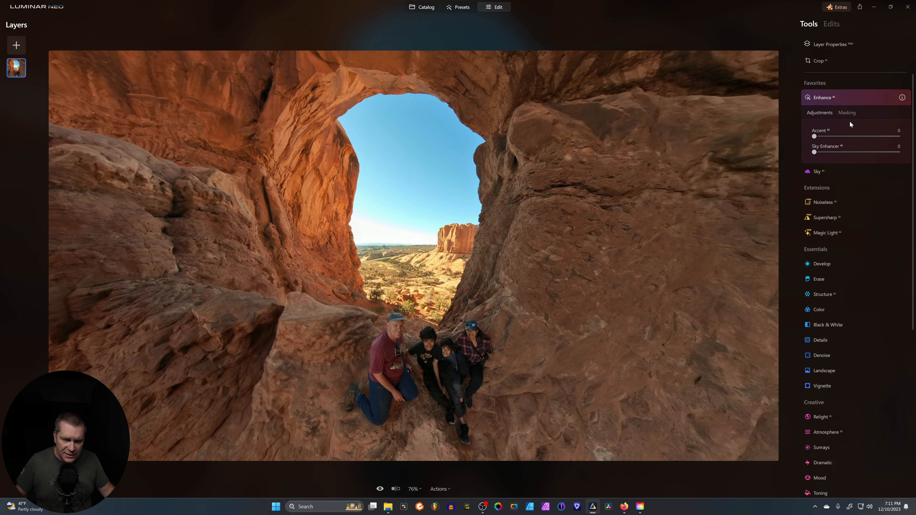
pyautogui.moveTo(814, 137); pyautogui.dragTo(853, 140)
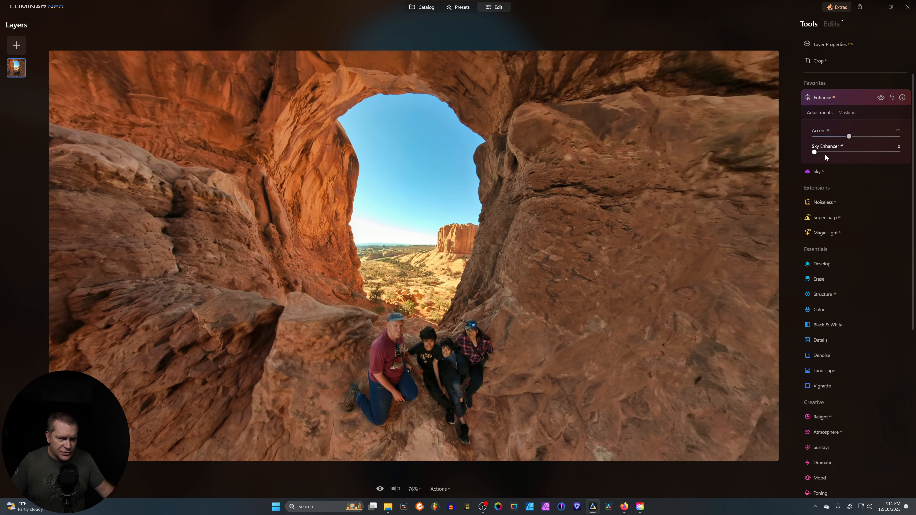
pyautogui.moveTo(814, 153)
pyautogui.mouseDown()
pyautogui.moveTo(879, 155)
pyautogui.moveTo(807, 156)
pyautogui.mouseUp()
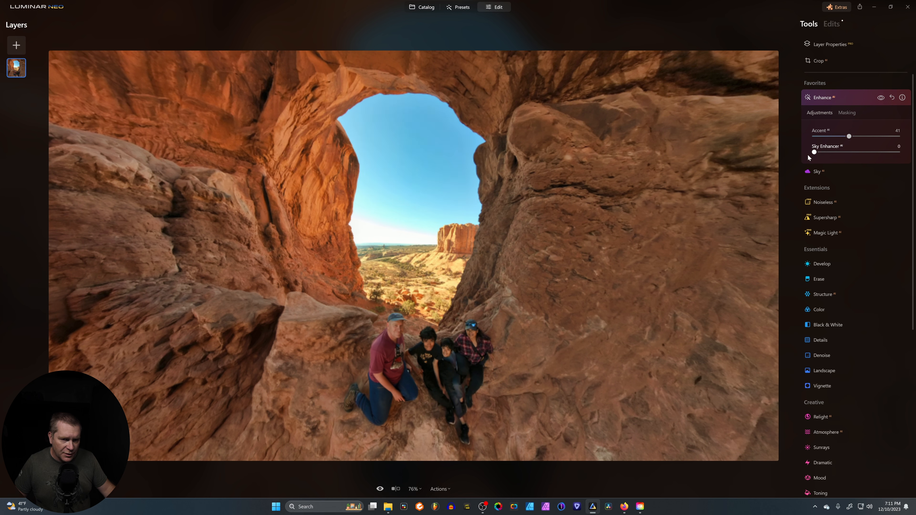
# Step: Use Sky AI to try the Blue Sky 5, 2, 1 and 4 skies on the photo and settle on Blue Sky 6
pyautogui.click(823, 170)
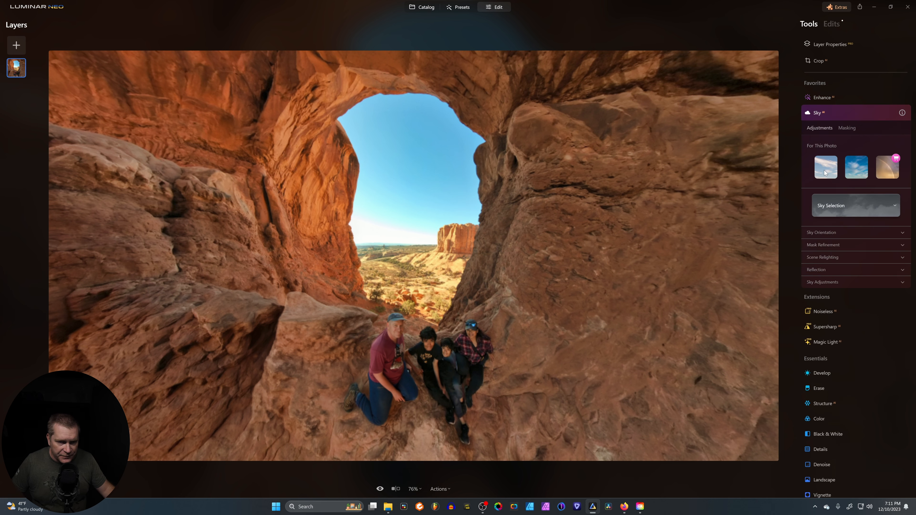
pyautogui.click(848, 170)
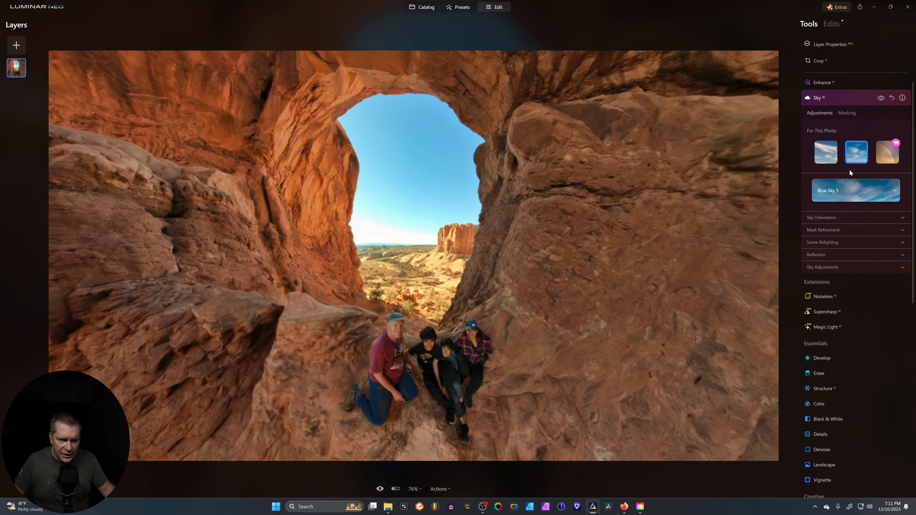
pyautogui.click(855, 184)
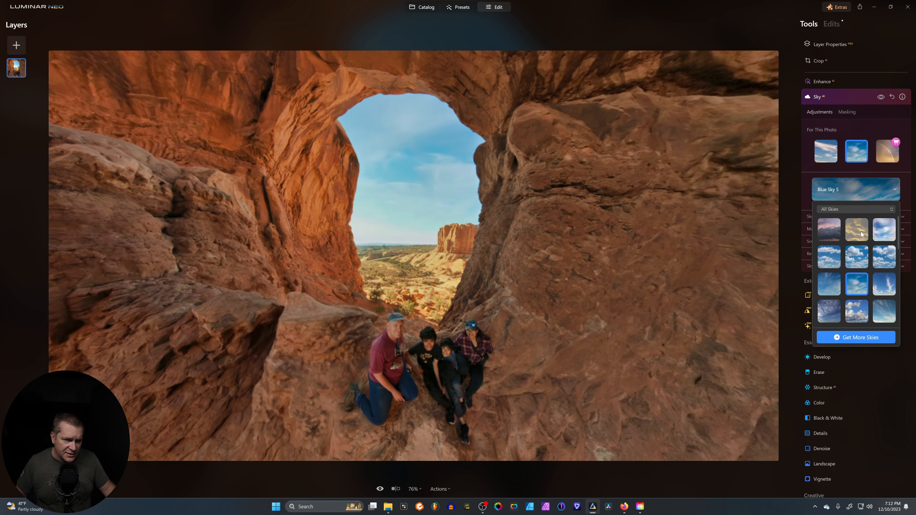
pyautogui.click(857, 254)
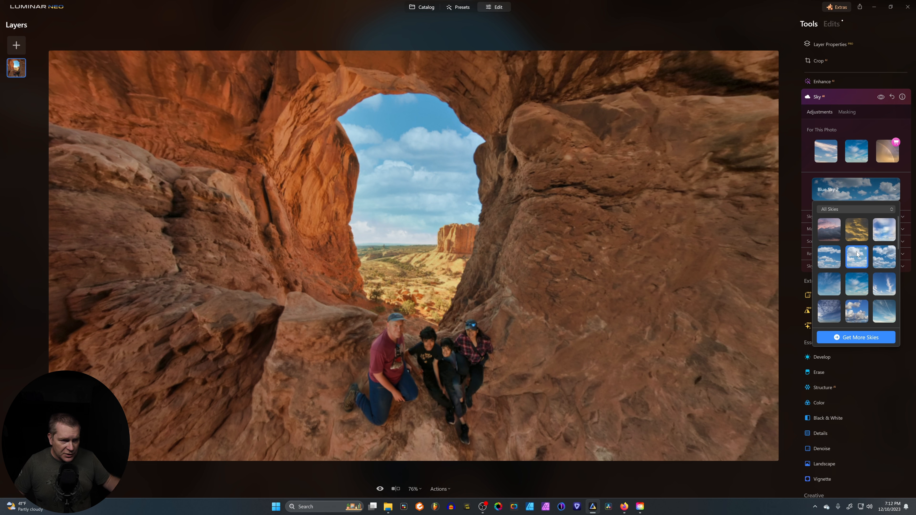
pyautogui.click(832, 259)
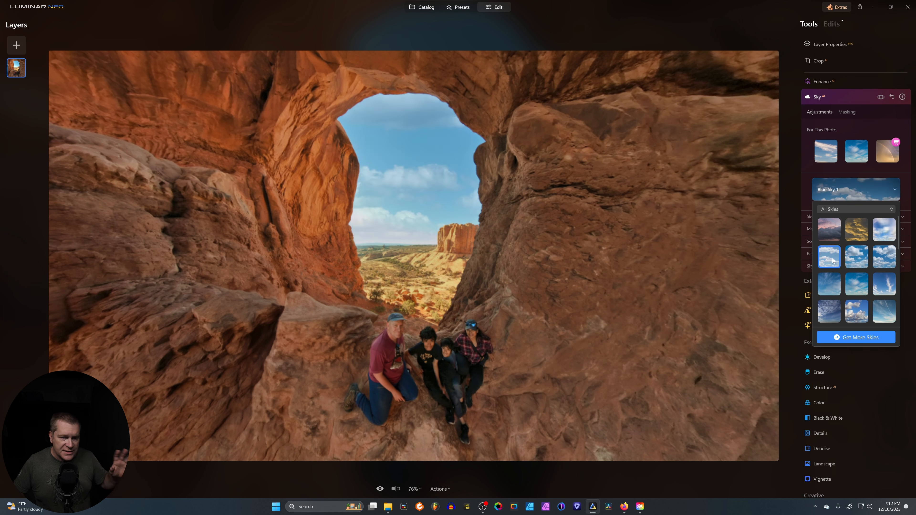
pyautogui.click(828, 287)
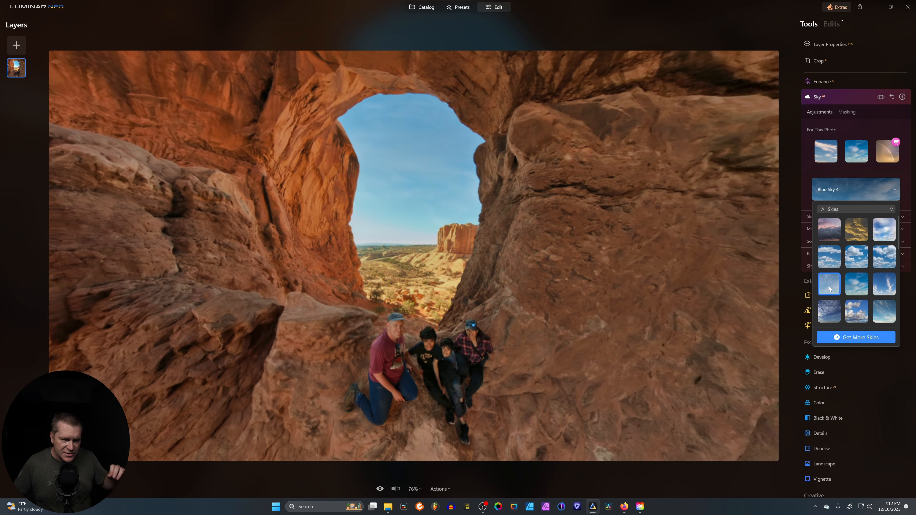
pyautogui.click(876, 289)
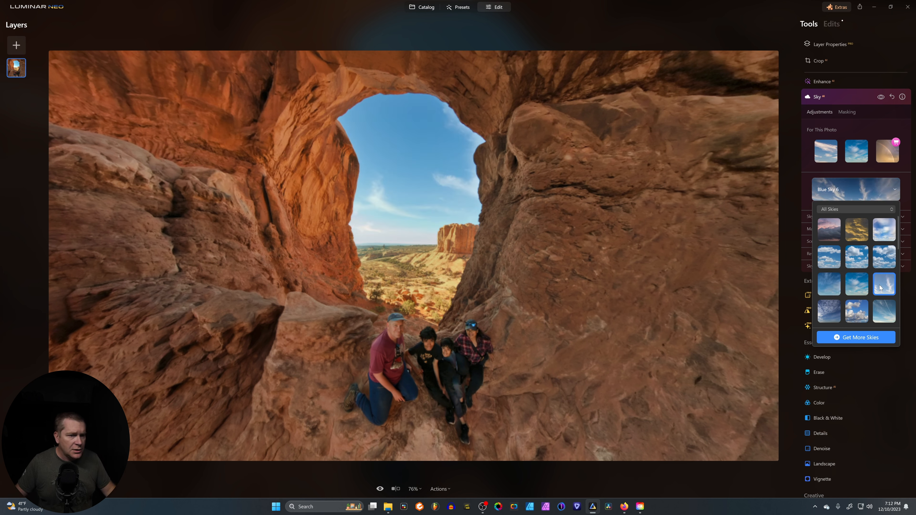
pyautogui.click(884, 310)
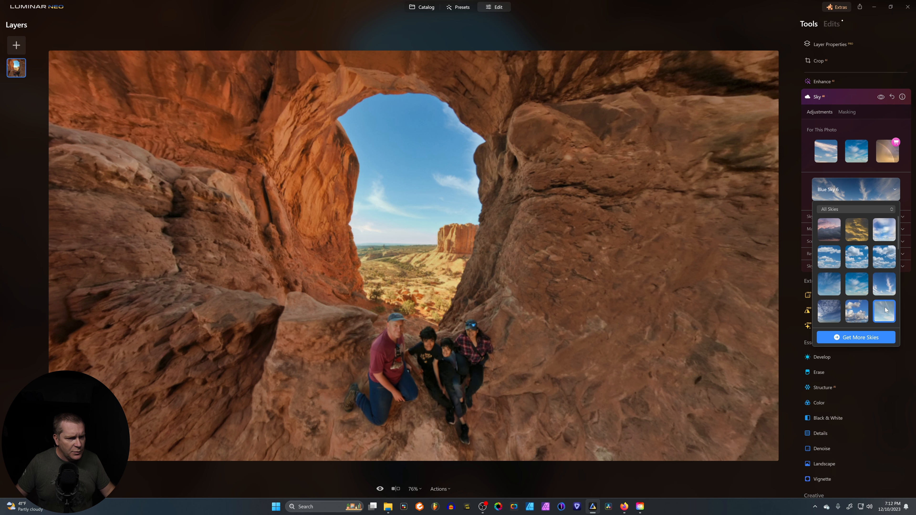
pyautogui.click(887, 285)
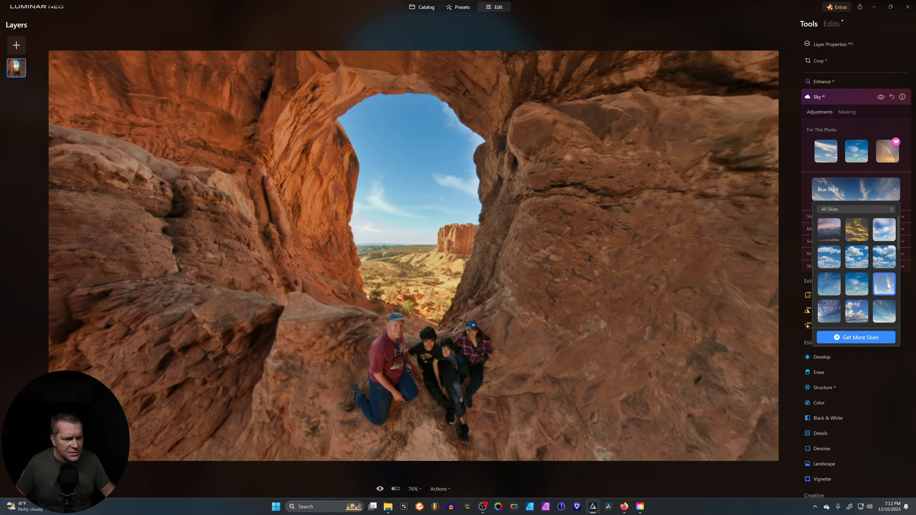
pyautogui.click(828, 97)
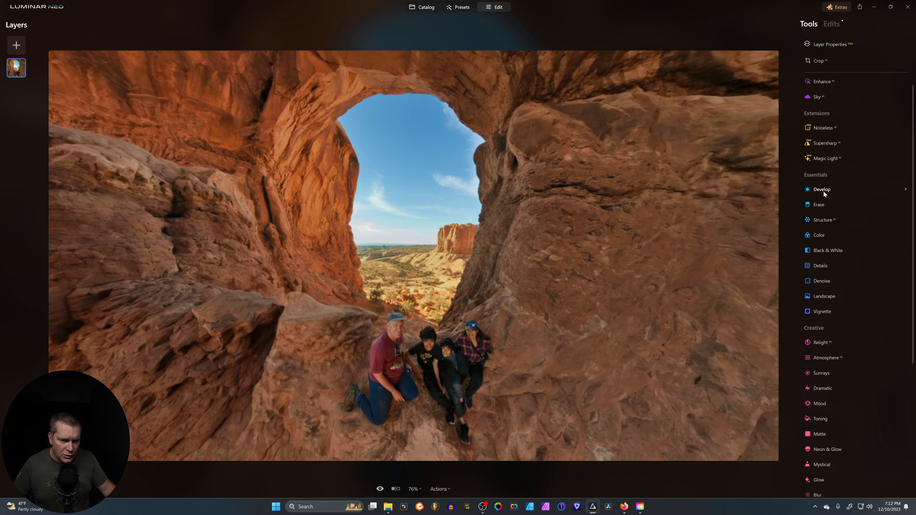
# Step: Lower the Develop exposure to -1.31 and draw a radial gradient mask centred on the arch opening
pyautogui.click(823, 191)
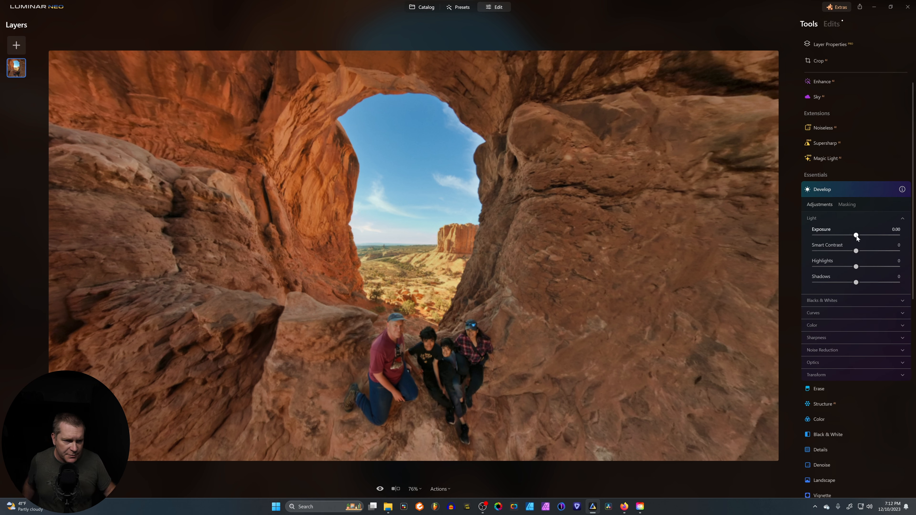
pyautogui.moveTo(857, 235); pyautogui.dragTo(846, 236)
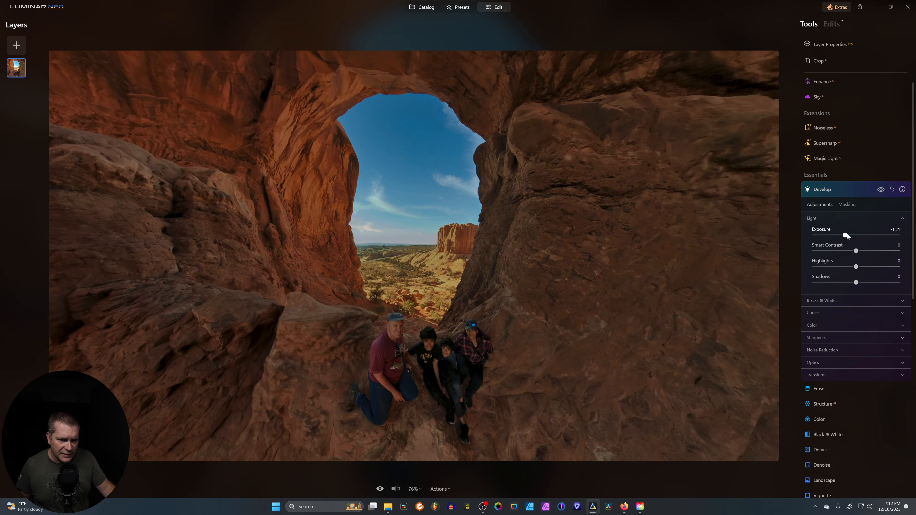
pyautogui.click(851, 205)
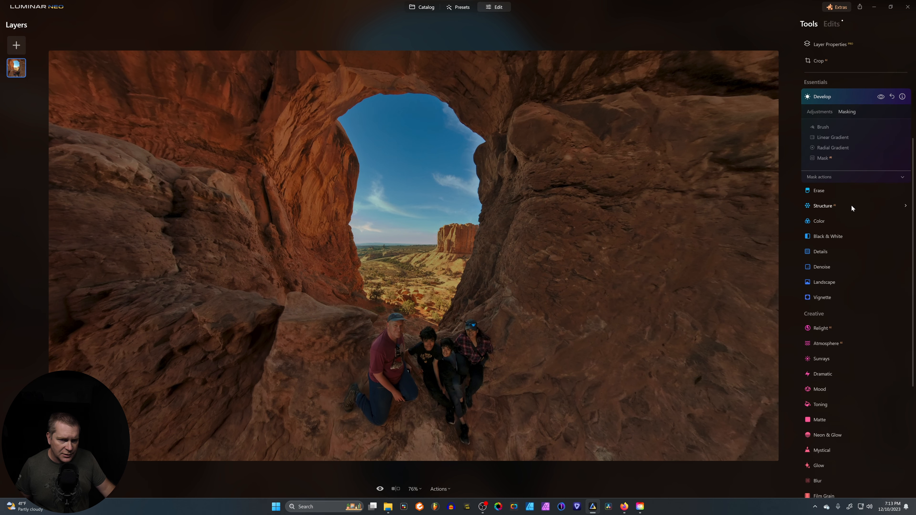
pyautogui.click(813, 147)
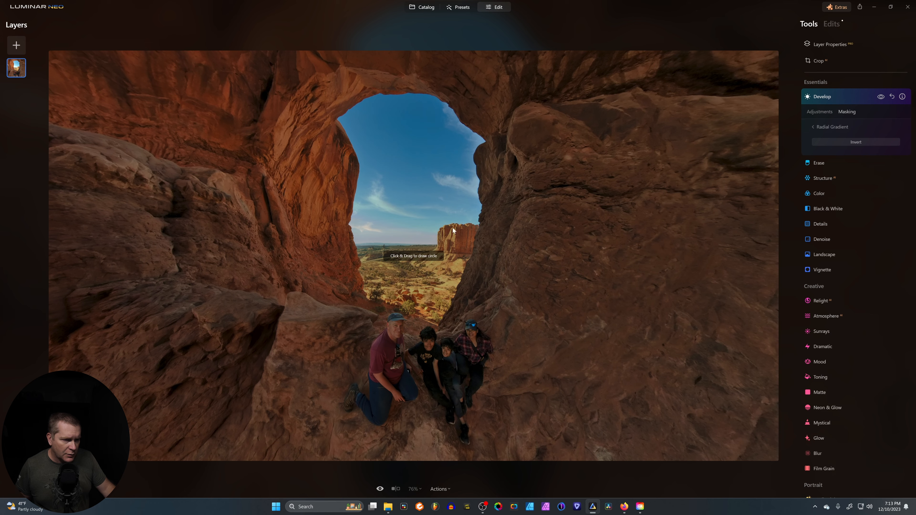
pyautogui.moveTo(407, 231)
pyautogui.mouseDown()
pyautogui.moveTo(502, 352)
pyautogui.moveTo(483, 316)
pyautogui.mouseUp()
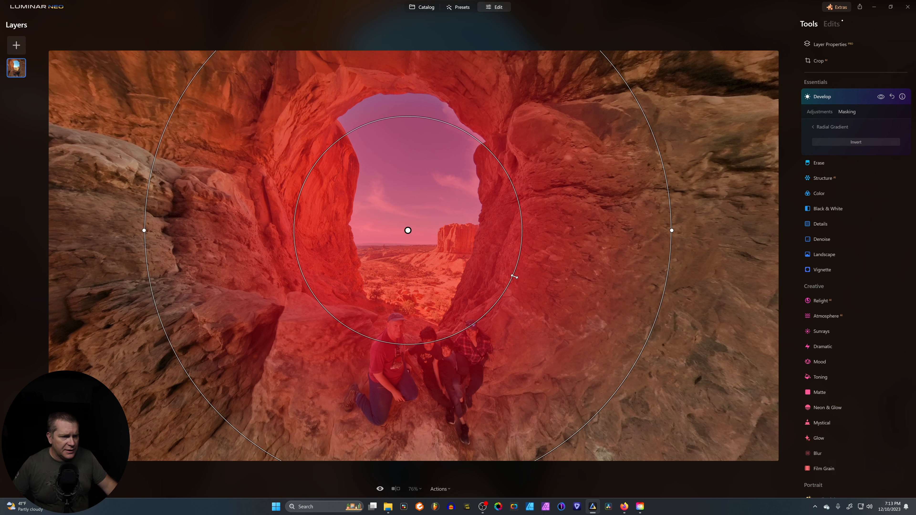
# Step: Reshape and move the radial mask so its inner ellipse encloses the arch and the family, and invert it to affect only the outer rocks
pyautogui.moveTo(513, 276); pyautogui.dragTo(493, 270)
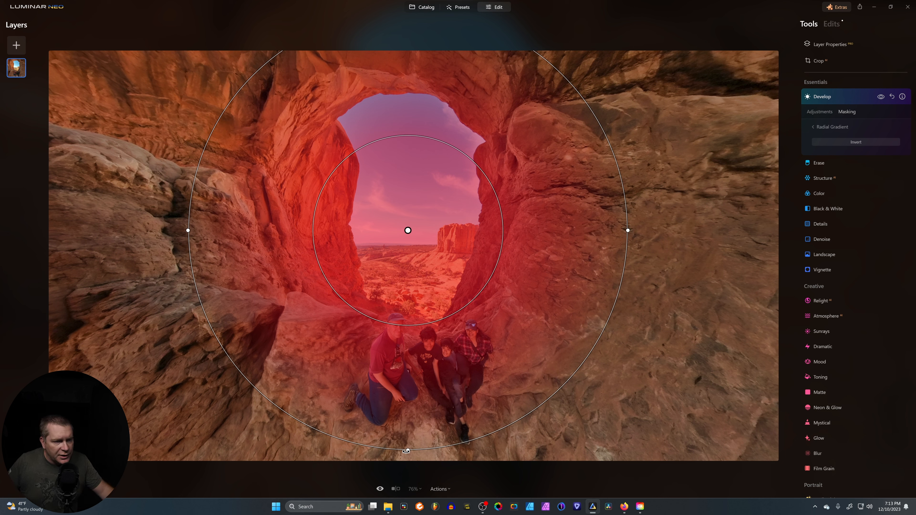
pyautogui.moveTo(408, 450); pyautogui.dragTo(411, 485)
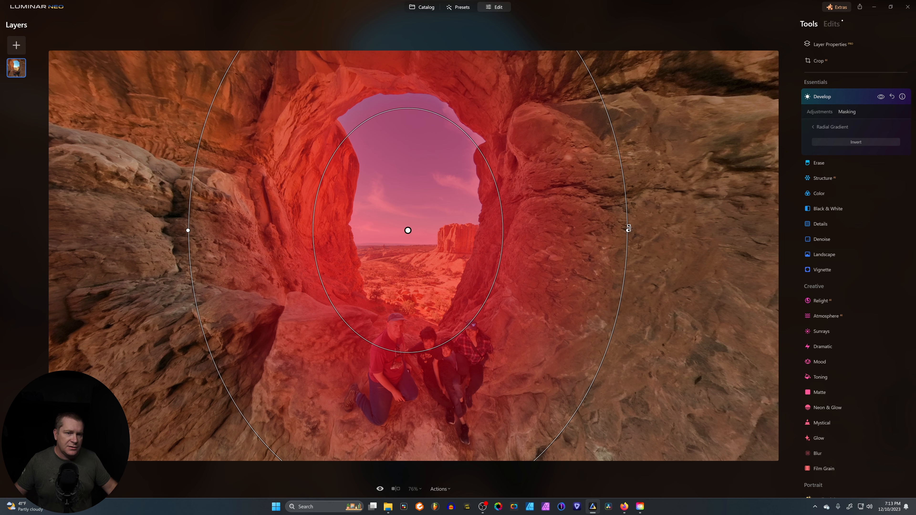
pyautogui.moveTo(630, 230); pyautogui.dragTo(712, 230)
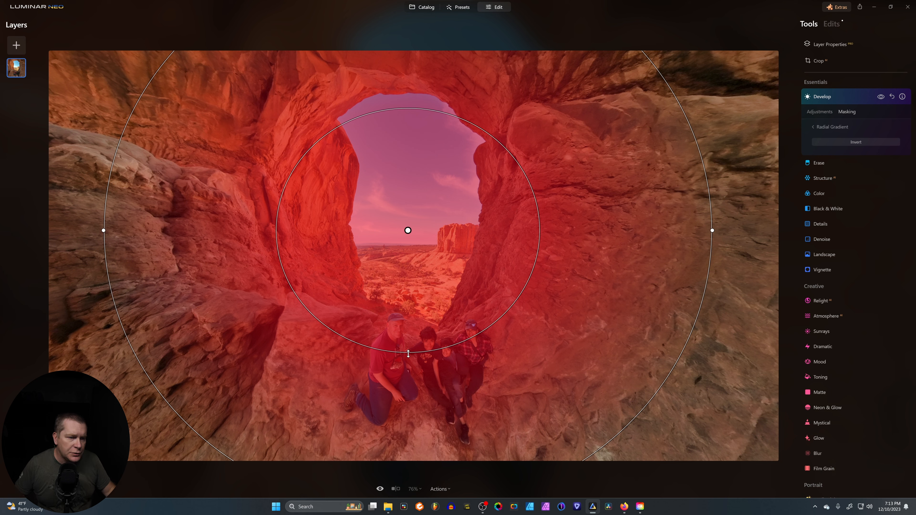
pyautogui.moveTo(408, 354); pyautogui.dragTo(403, 434)
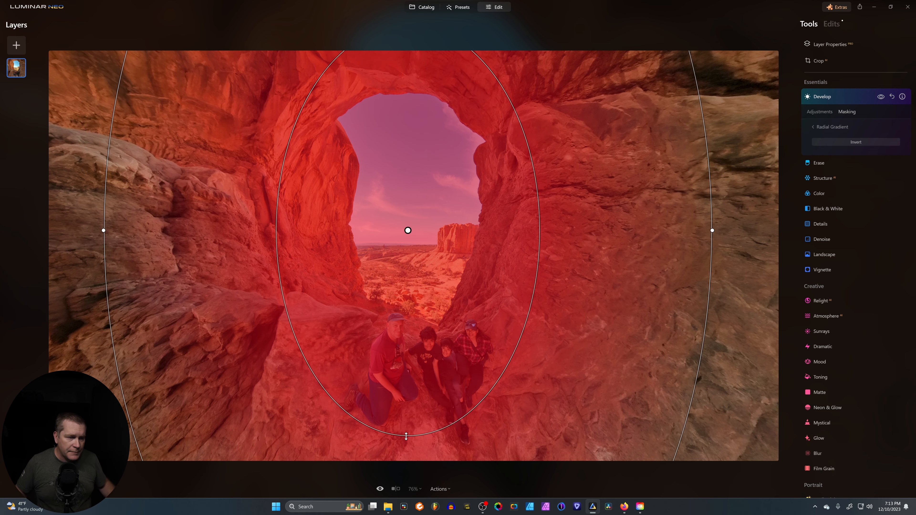
pyautogui.moveTo(408, 231); pyautogui.dragTo(407, 262)
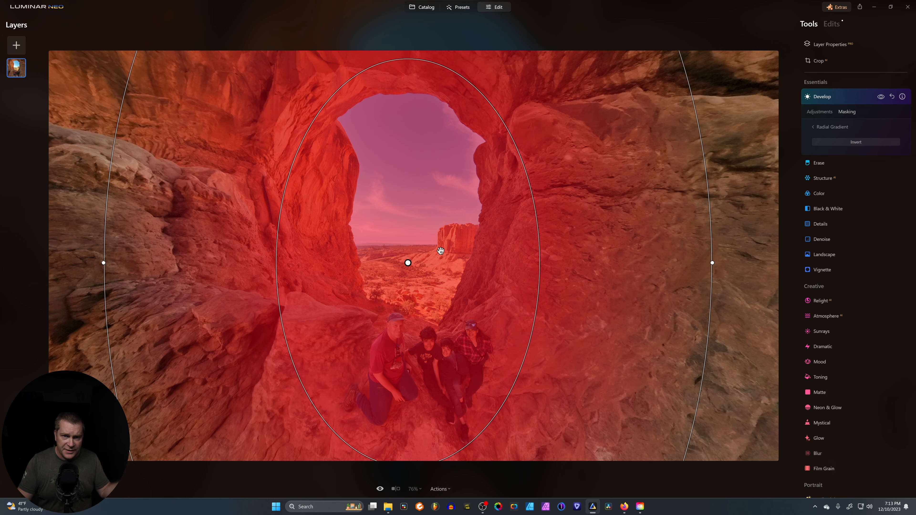
pyautogui.click(855, 143)
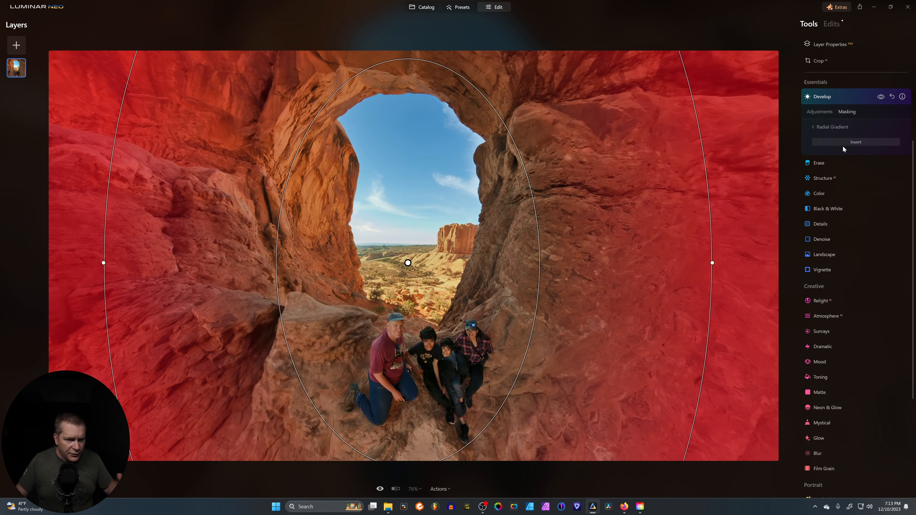
# Step: In the masked Develop adjustments, set Exposure to -0.97, Saturation to -6 and Vibrance to -25
pyautogui.click(820, 111)
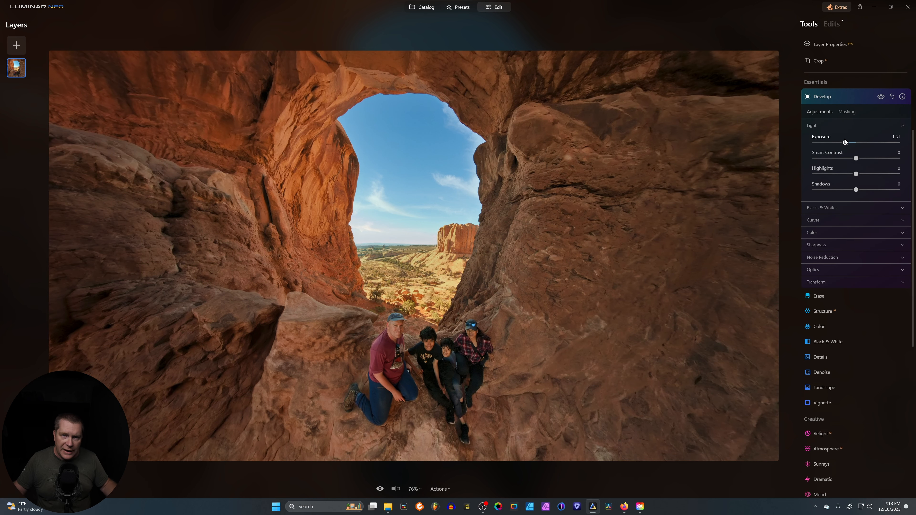
pyautogui.moveTo(845, 143); pyautogui.dragTo(848, 143)
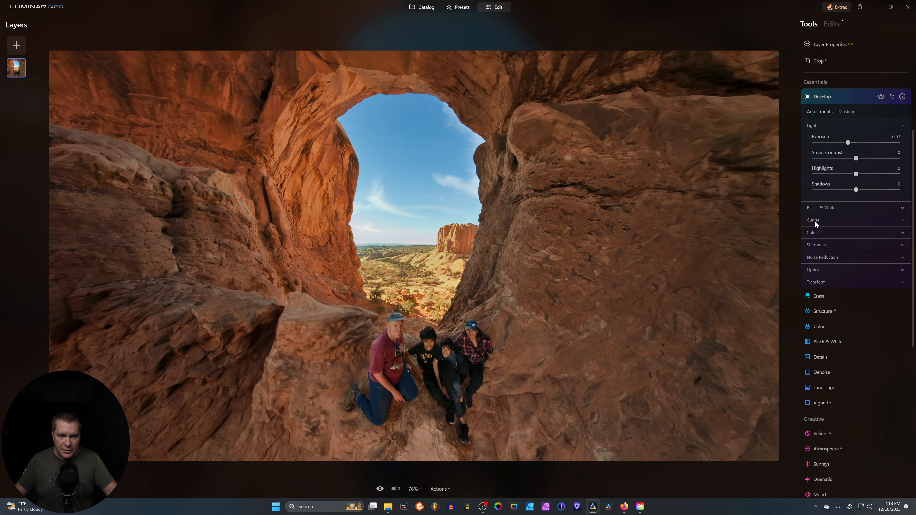
pyautogui.click(814, 233)
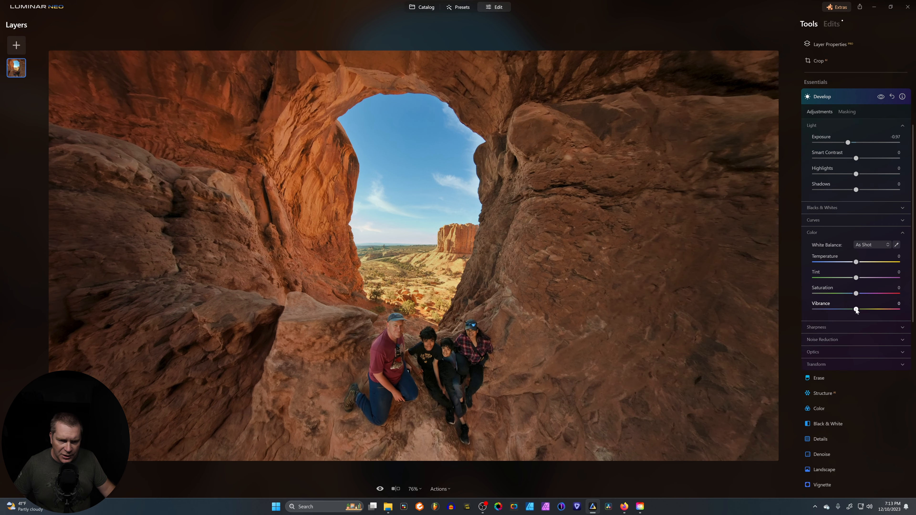
pyautogui.moveTo(856, 310)
pyautogui.mouseDown()
pyautogui.moveTo(842, 310)
pyautogui.moveTo(853, 294)
pyautogui.moveTo(845, 309)
pyautogui.mouseUp()
pyautogui.click(819, 327)
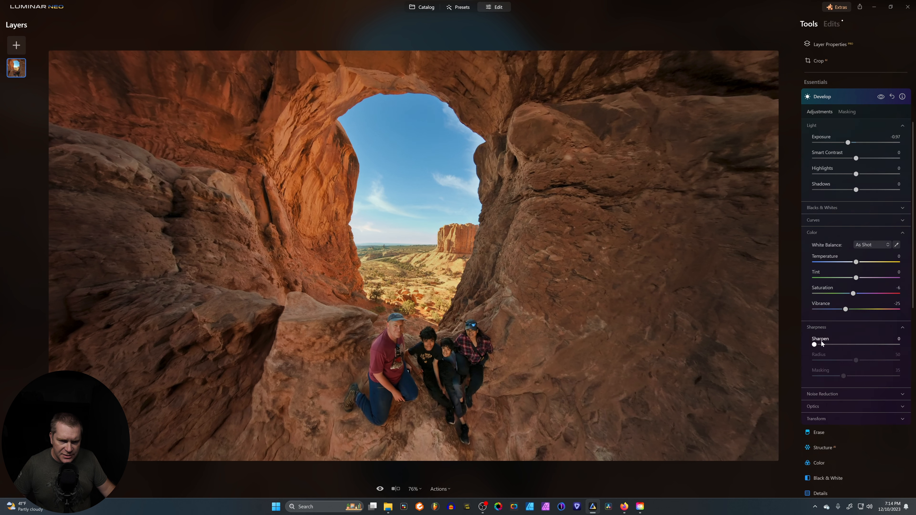
pyautogui.click(813, 232)
pyautogui.click(818, 98)
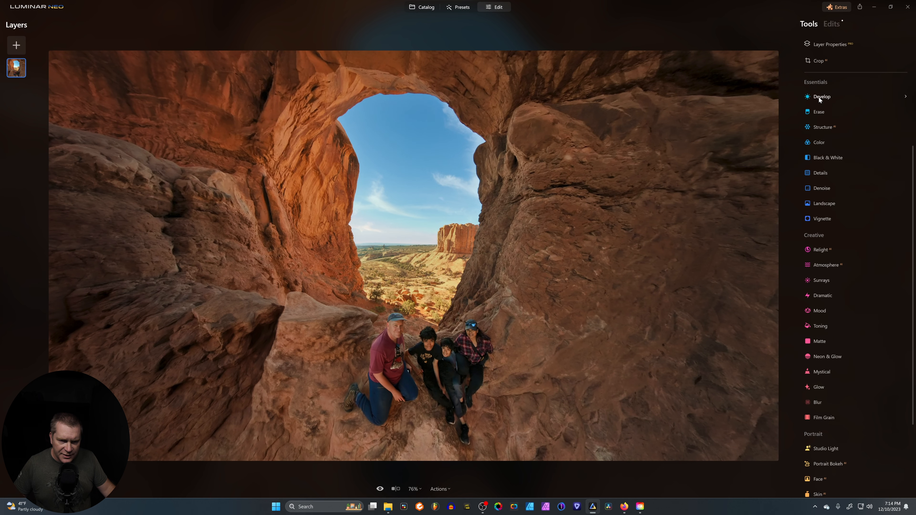
# Step: Add Structure AI to the photo with an Amount of 13 and a Boost of 8
pyautogui.click(819, 128)
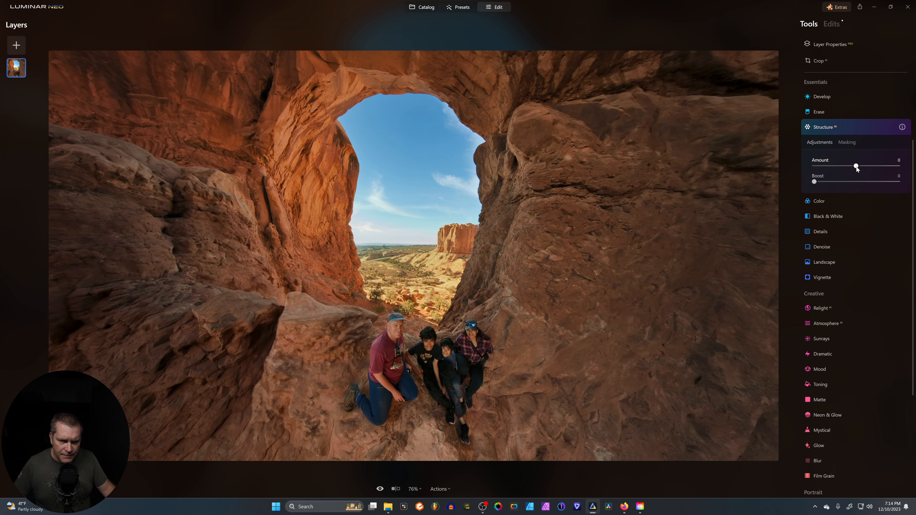
pyautogui.moveTo(856, 167); pyautogui.dragTo(868, 166)
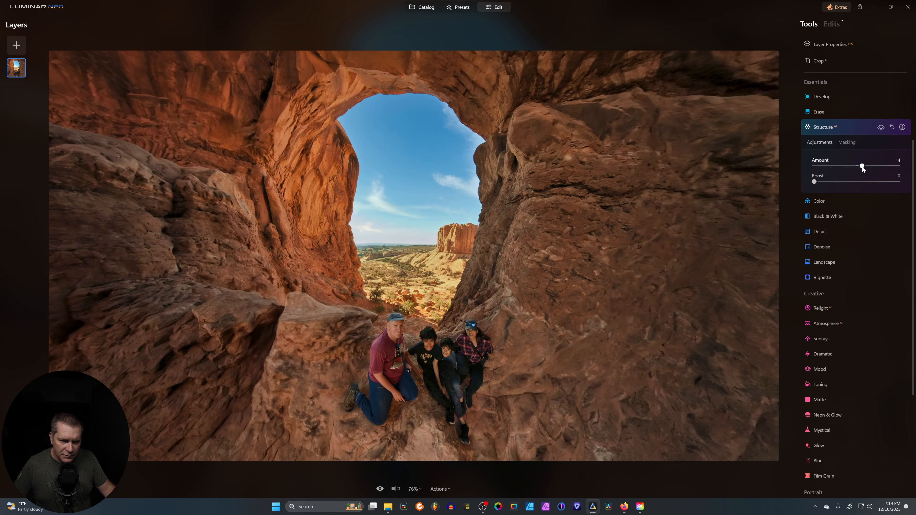
pyautogui.moveTo(873, 167)
pyautogui.mouseDown()
pyautogui.moveTo(882, 167)
pyautogui.moveTo(860, 167)
pyautogui.mouseUp()
pyautogui.moveTo(815, 181)
pyautogui.mouseDown()
pyautogui.moveTo(839, 180)
pyautogui.moveTo(823, 183)
pyautogui.mouseUp()
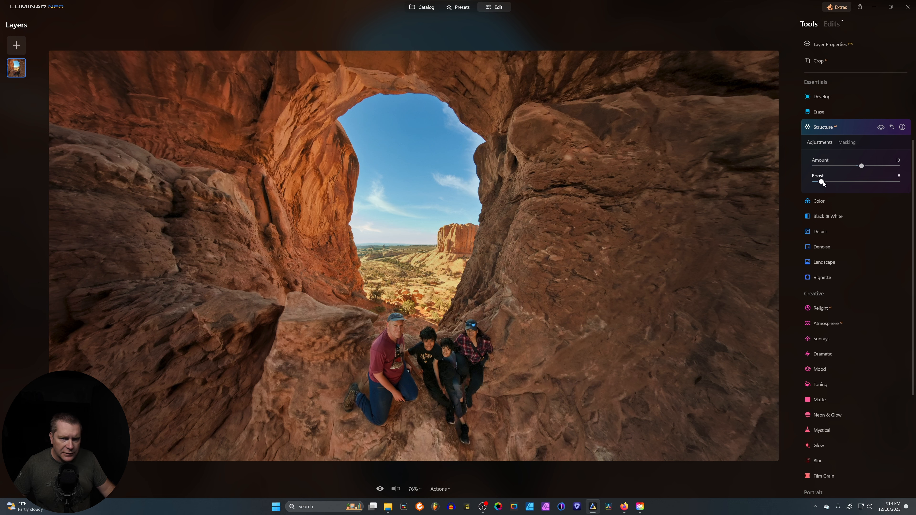
# Step: Relight the photo with Brightness Near at 18 and Brightness Far at -25, and compare the before and after versions across the image
pyautogui.click(829, 262)
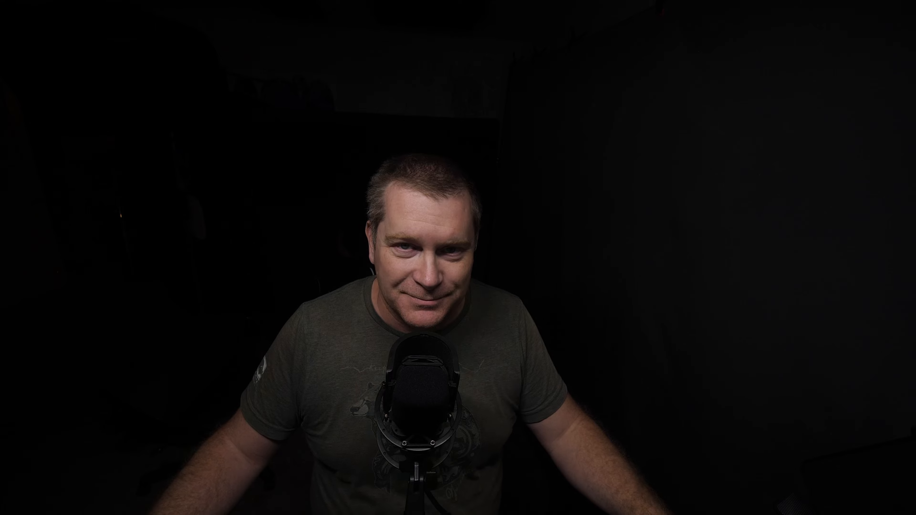
pyautogui.click(823, 251)
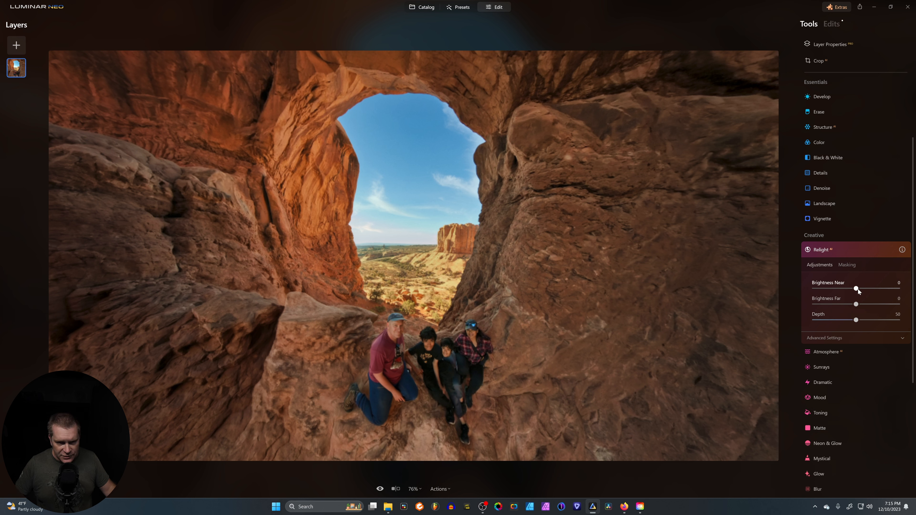
pyautogui.moveTo(858, 289); pyautogui.dragTo(844, 306)
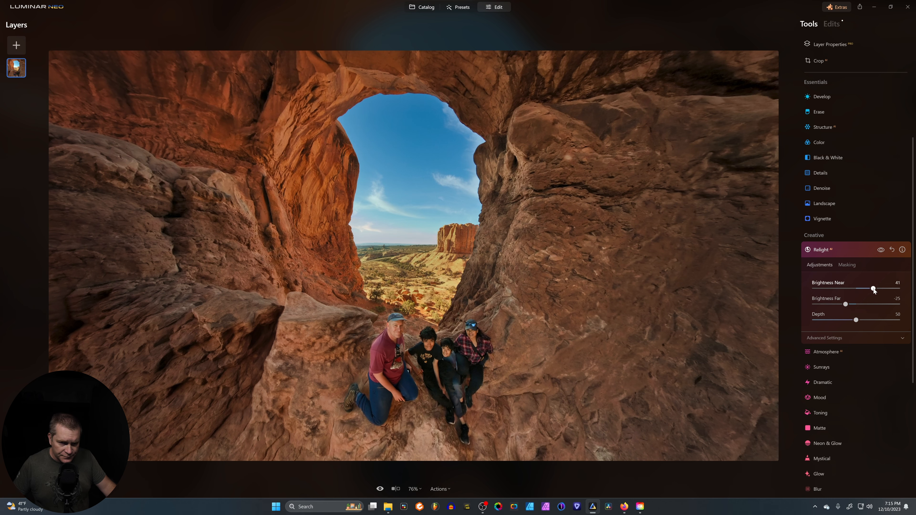
pyautogui.moveTo(872, 289)
pyautogui.mouseDown()
pyautogui.moveTo(881, 289)
pyautogui.moveTo(863, 289)
pyautogui.mouseUp()
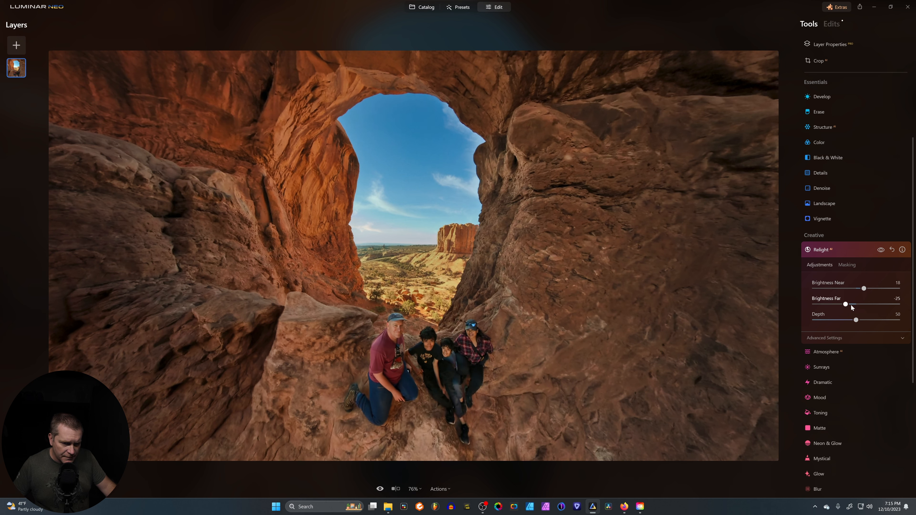
pyautogui.moveTo(845, 305)
pyautogui.mouseDown()
pyautogui.moveTo(819, 306)
pyautogui.moveTo(845, 305)
pyautogui.mouseUp()
pyautogui.press(';')
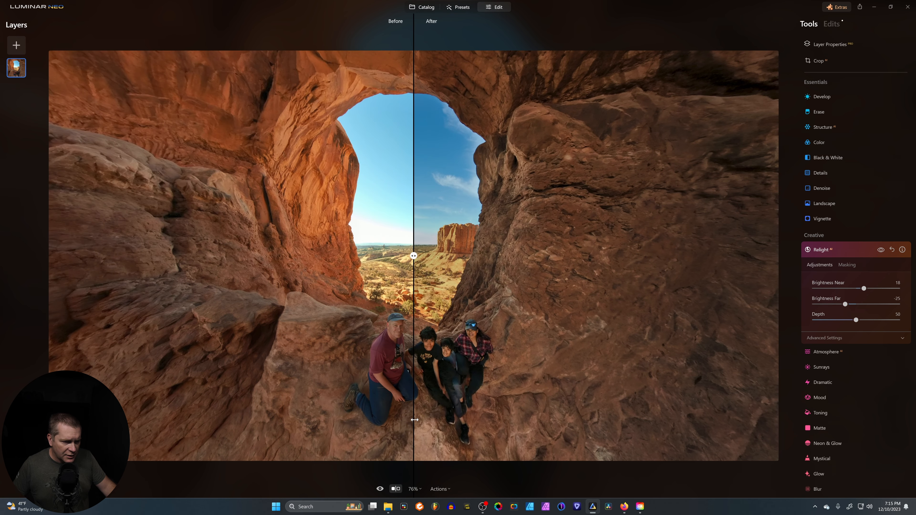
pyautogui.moveTo(415, 421); pyautogui.dragTo(633, 435)
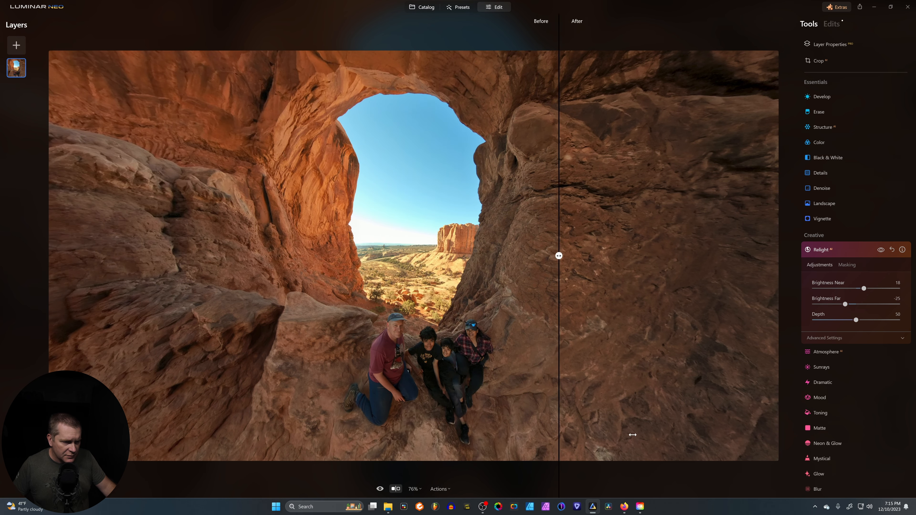
pyautogui.moveTo(603, 286); pyautogui.dragTo(272, 282)
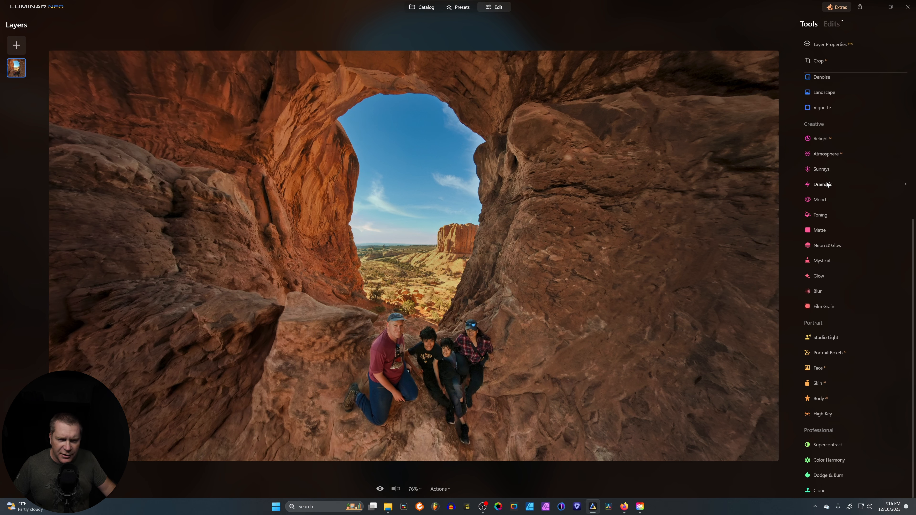
# Step: Add the Dramatic effect to the photo with an Amount of 13 and a Local Contrast of 41
pyautogui.click(826, 185)
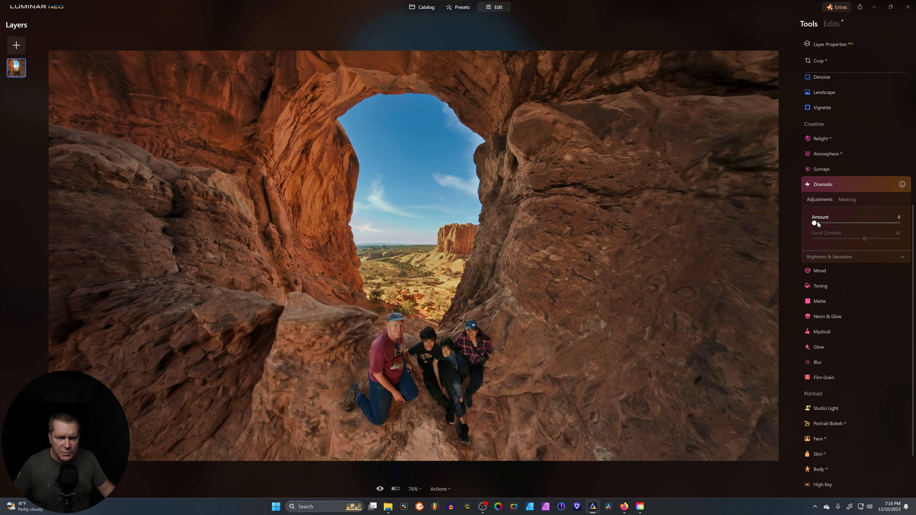
pyautogui.moveTo(815, 223)
pyautogui.mouseDown()
pyautogui.moveTo(865, 223)
pyautogui.moveTo(822, 225)
pyautogui.mouseUp()
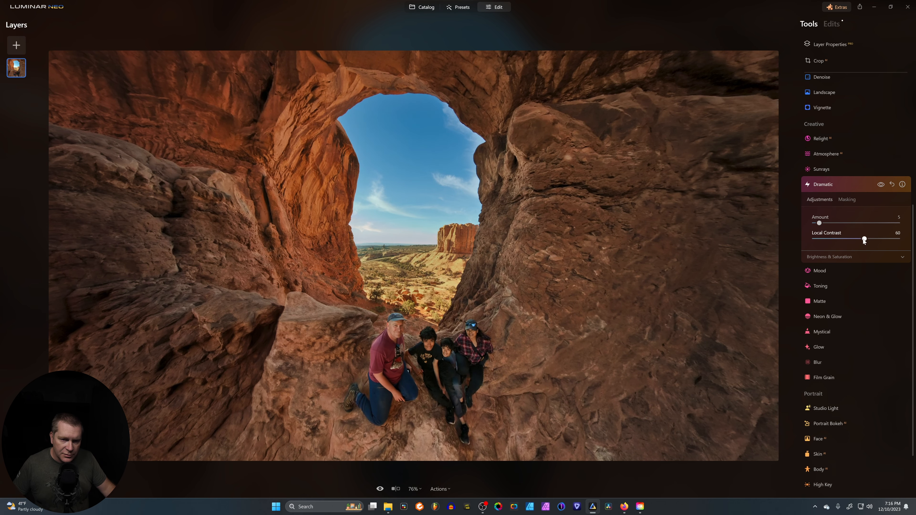
pyautogui.moveTo(832, 244); pyautogui.dragTo(853, 242)
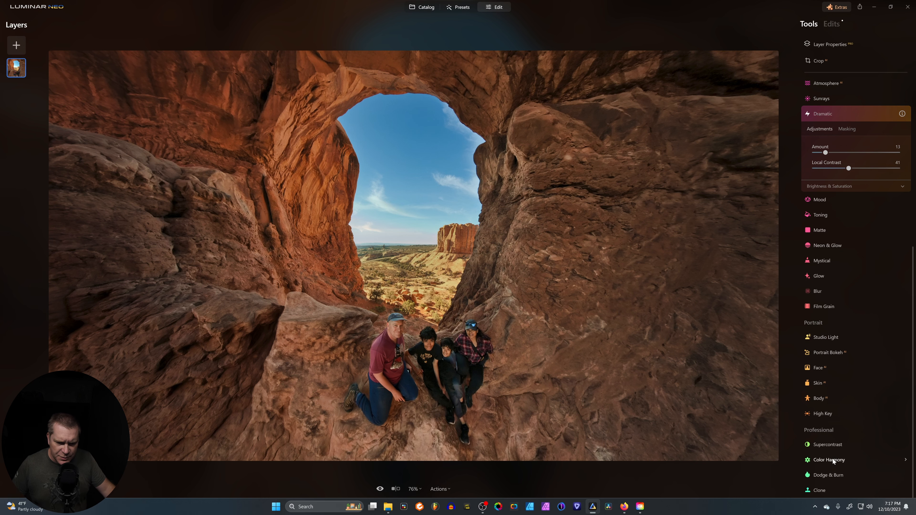
# Step: Set the Color Harmony Brilliance to -18 and compare the photo with the effect hidden and shown
pyautogui.click(832, 460)
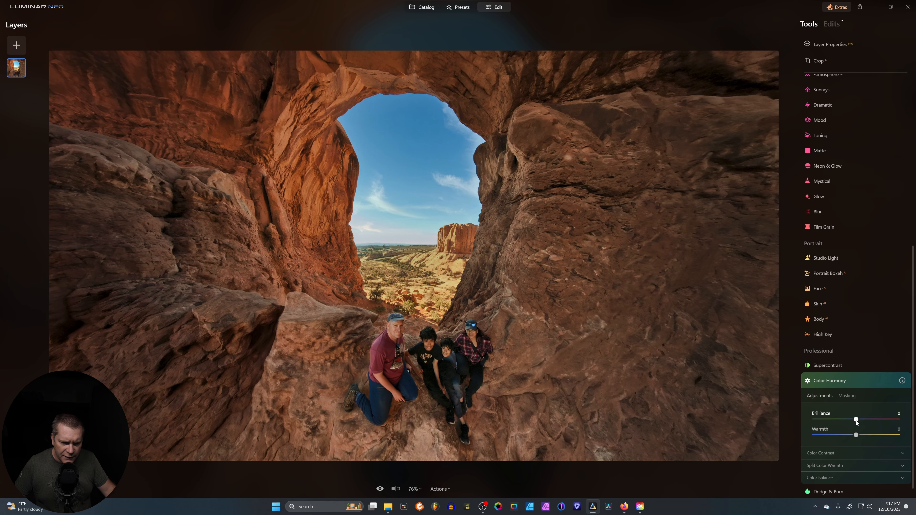
pyautogui.moveTo(857, 420)
pyautogui.mouseDown()
pyautogui.moveTo(881, 420)
pyautogui.moveTo(853, 421)
pyautogui.mouseUp()
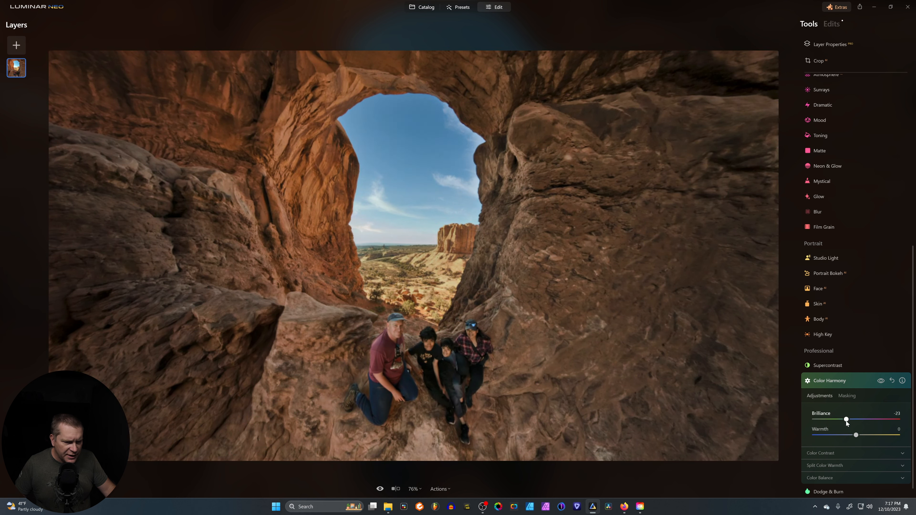
pyautogui.moveTo(847, 420); pyautogui.dragTo(848, 421)
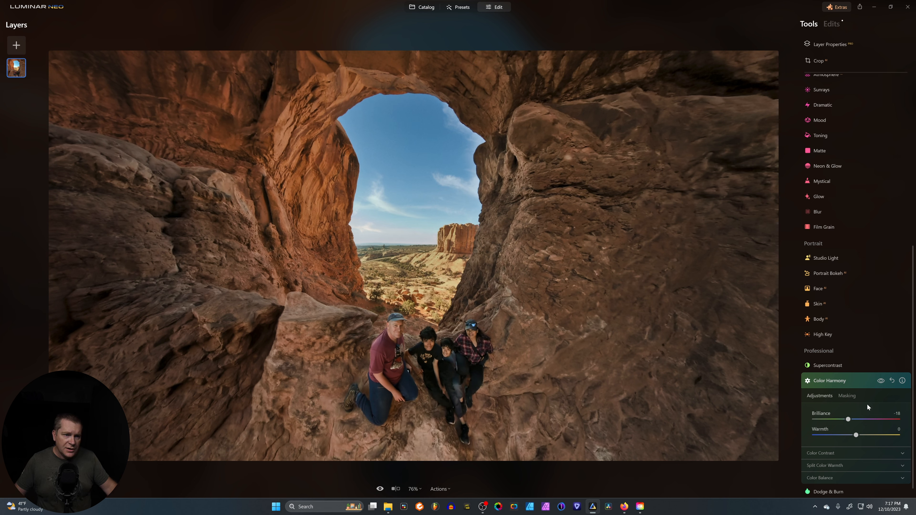
pyautogui.click(881, 384)
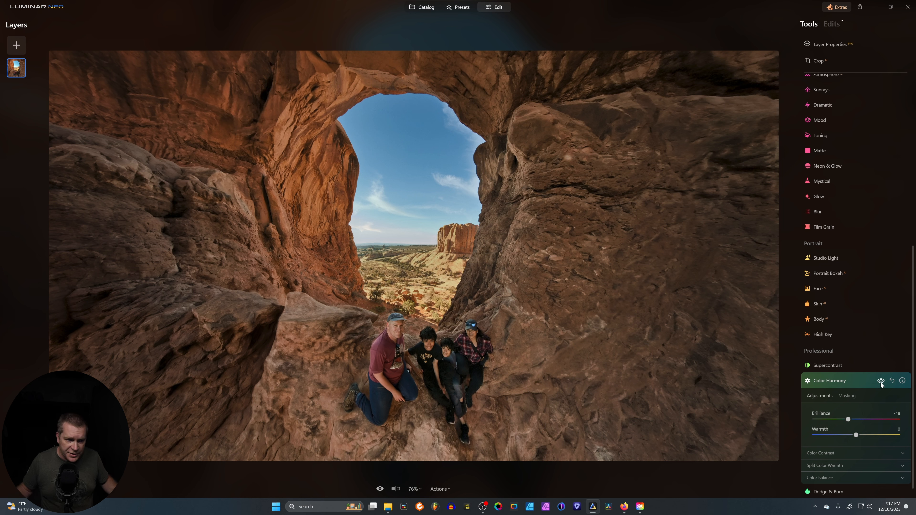
pyautogui.click(881, 384)
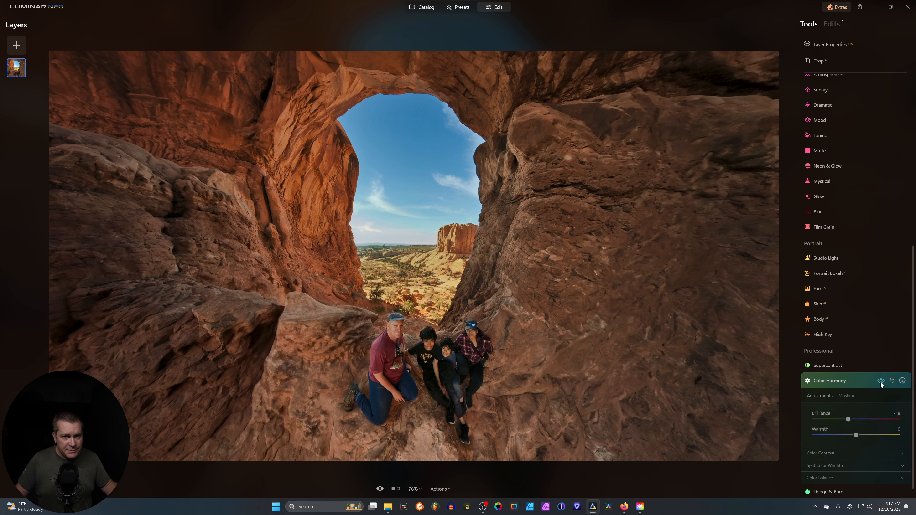
pyautogui.click(880, 383)
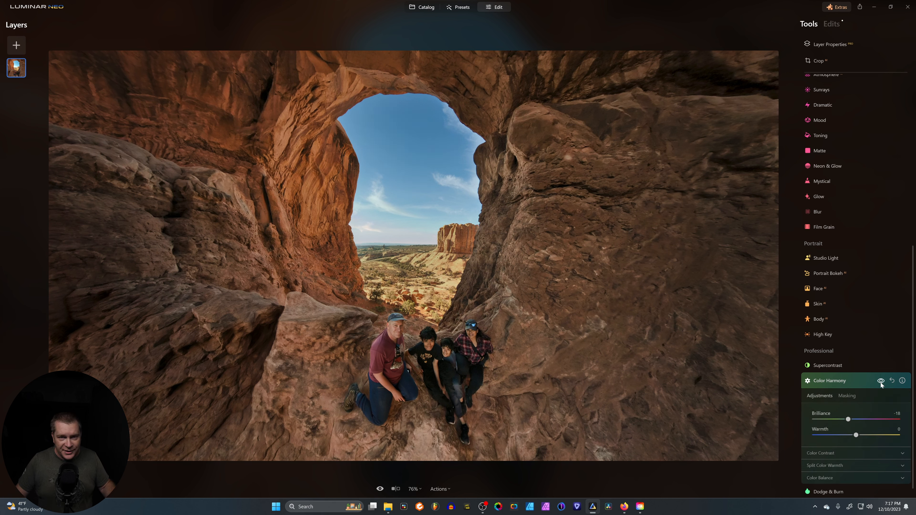